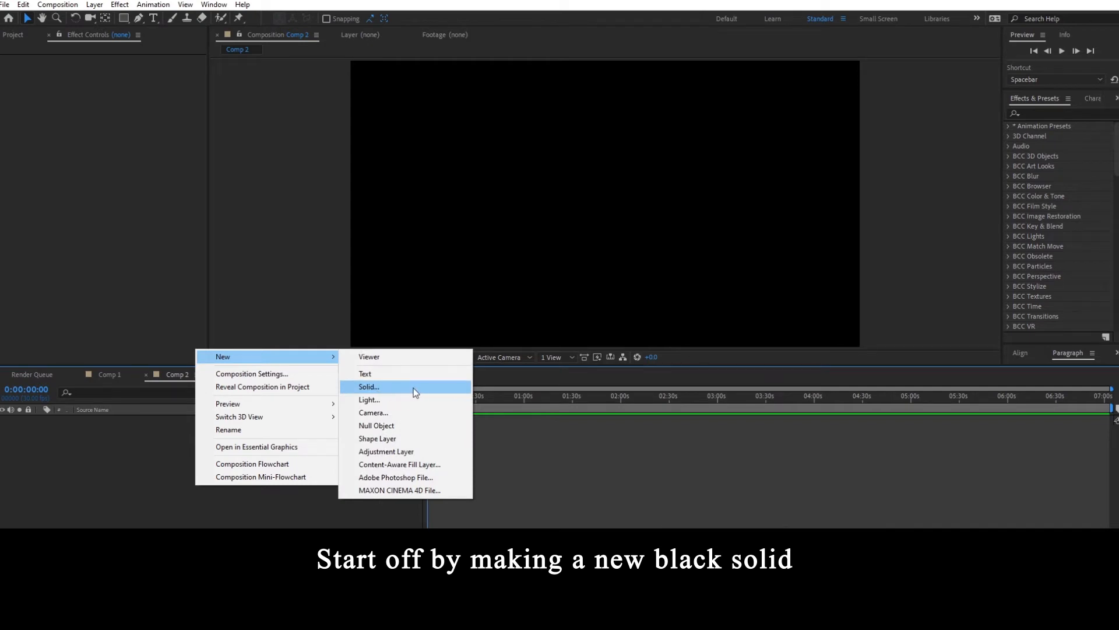
Step: Create a new black solid at 1920 × 1080 px in the composition and keep its layer selected
left_click(413, 387)
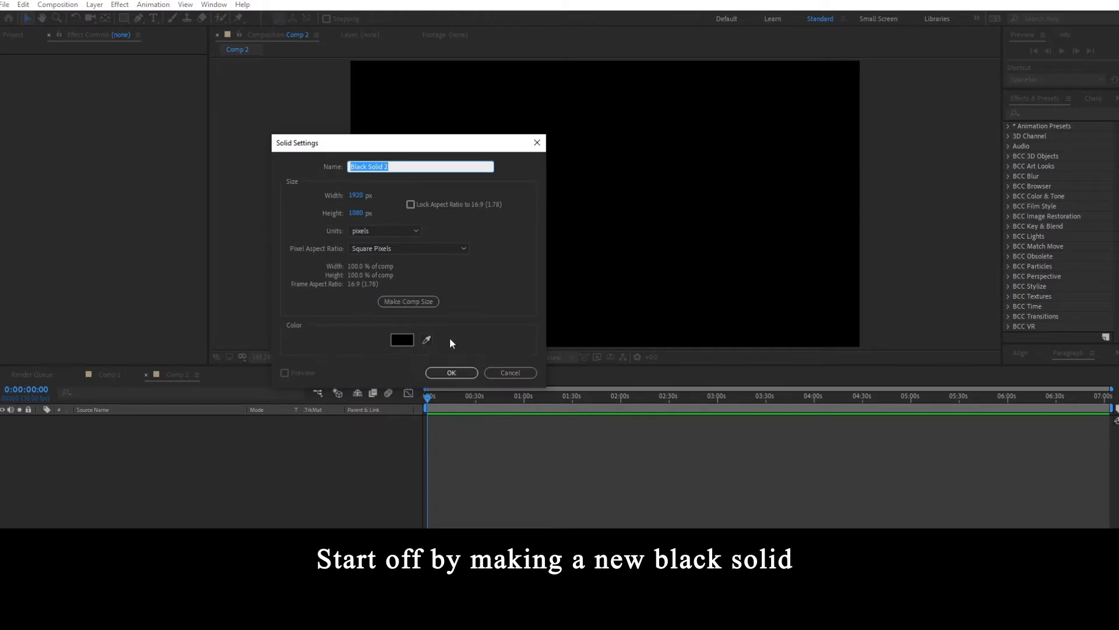
left_click(453, 372)
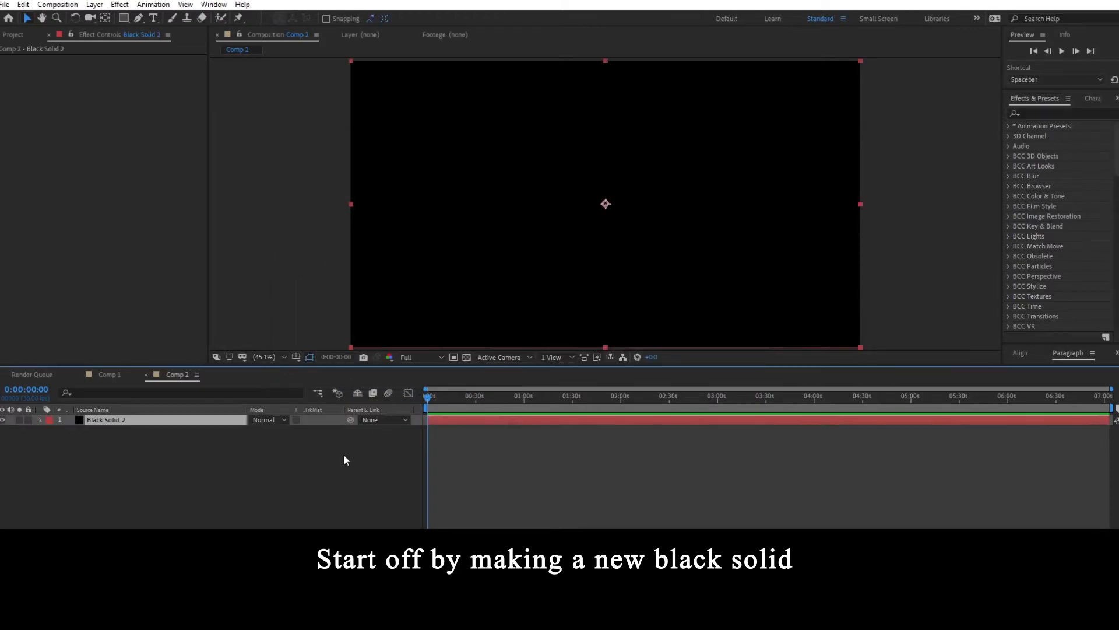
left_click(471, 443)
left_click(477, 418)
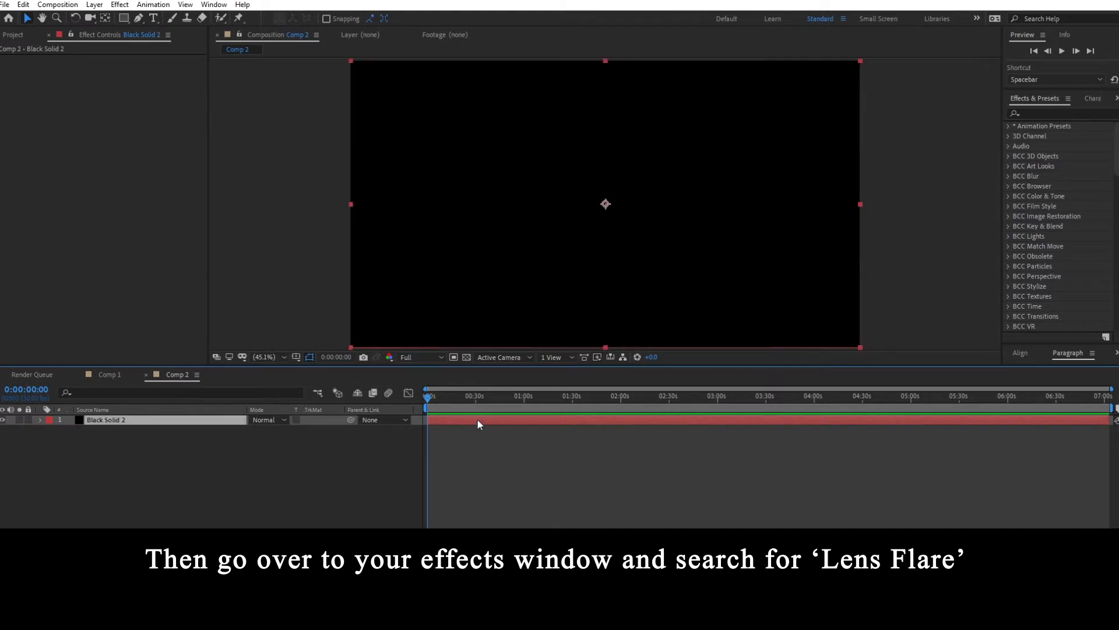
Step: Search the effects for "lens fla" and apply the Generate Lens Flare effect to the black solid layer
left_click(1068, 114)
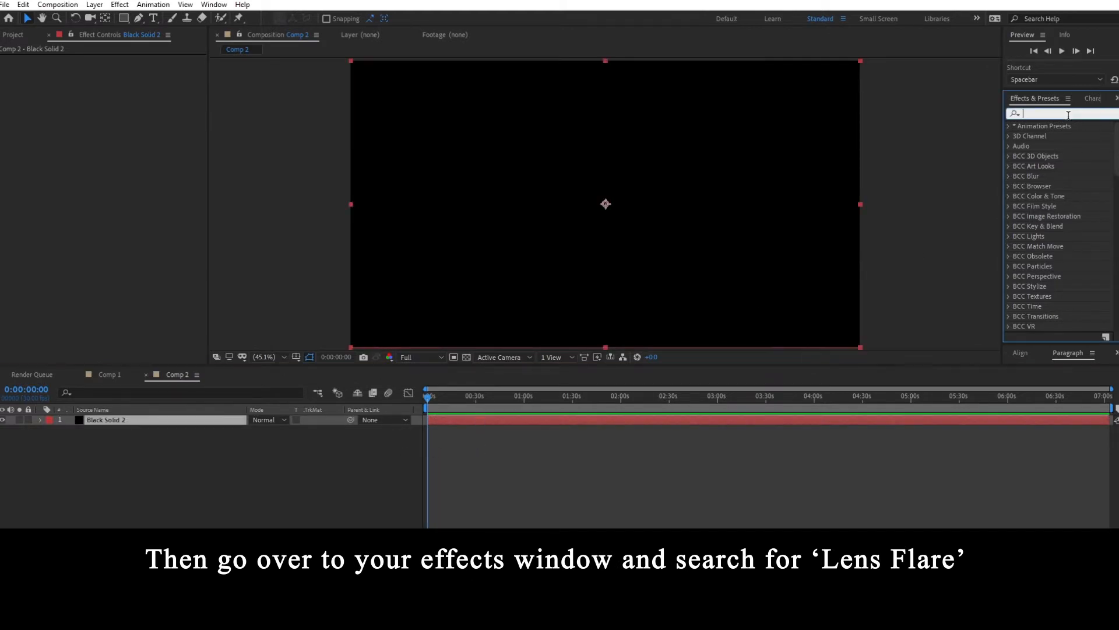
type("lens fl")
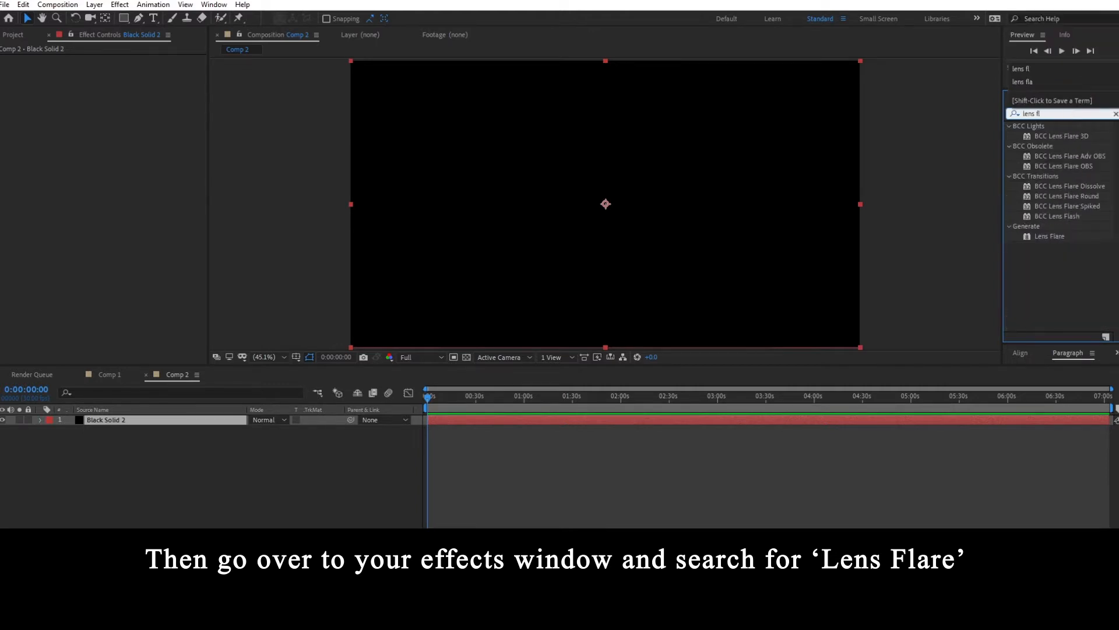
type("ai")
key("BackSpace")
left_click(1058, 236)
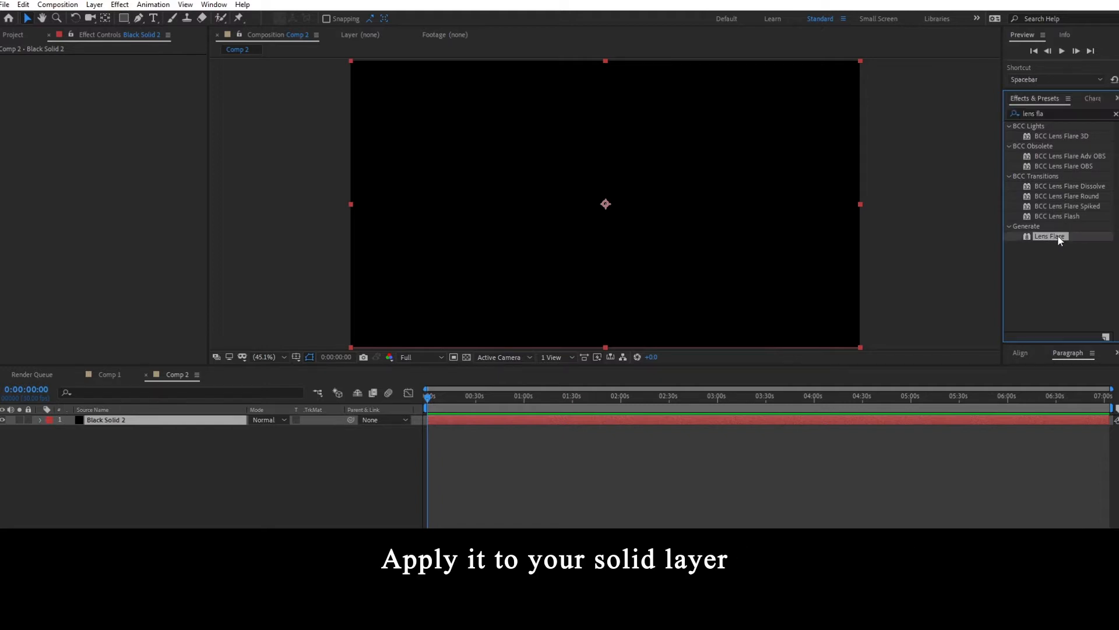
left_click_drag(1051, 241, 455, 425)
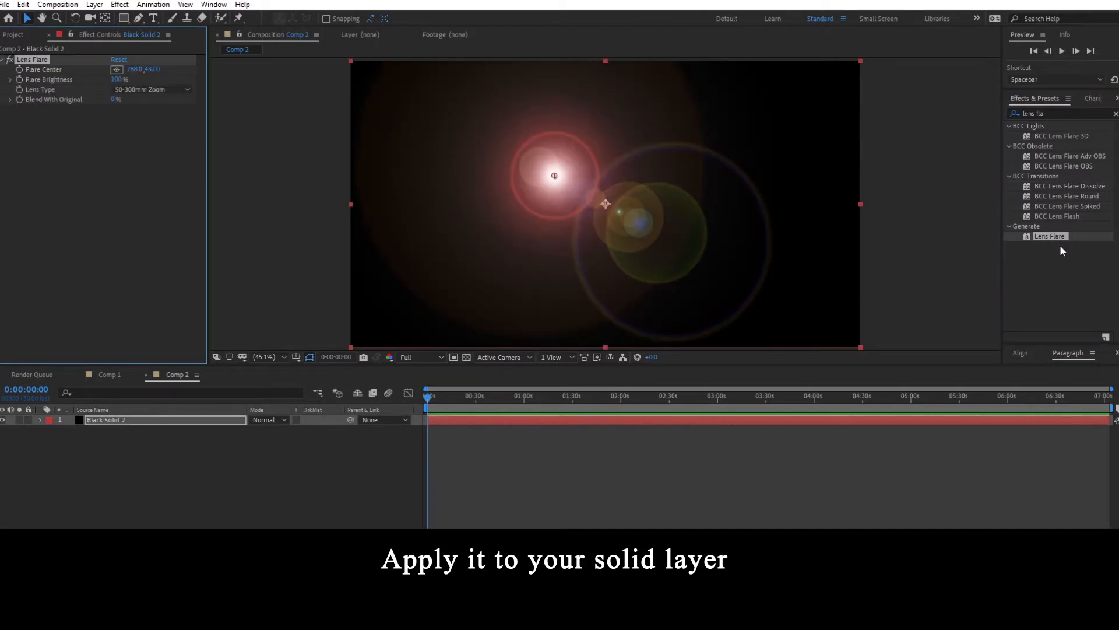
Step: Move the Flare Center to about 843, 432 and set the Lens Type to 105mm Prime
left_click_drag(139, 70, 214, 81)
left_click(121, 89)
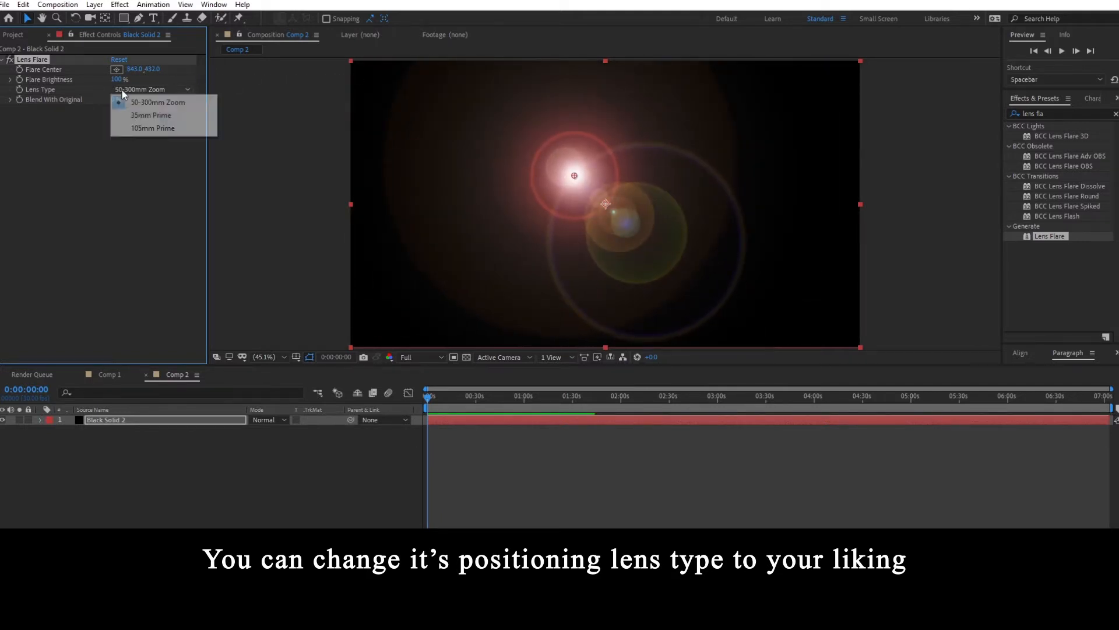
left_click(135, 118)
left_click(146, 88)
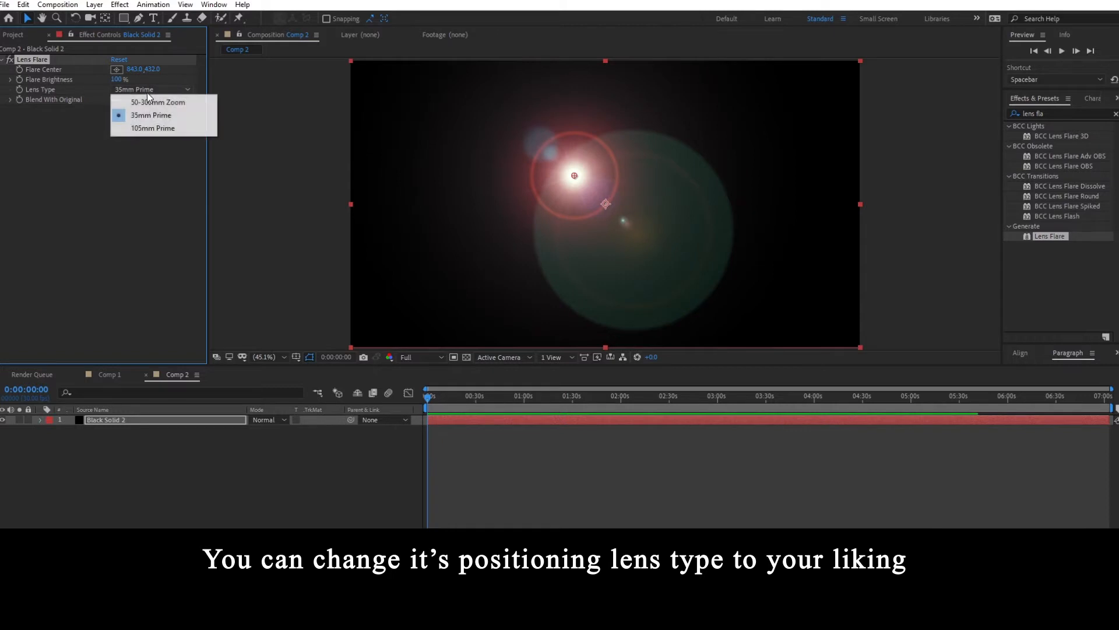
left_click(147, 129)
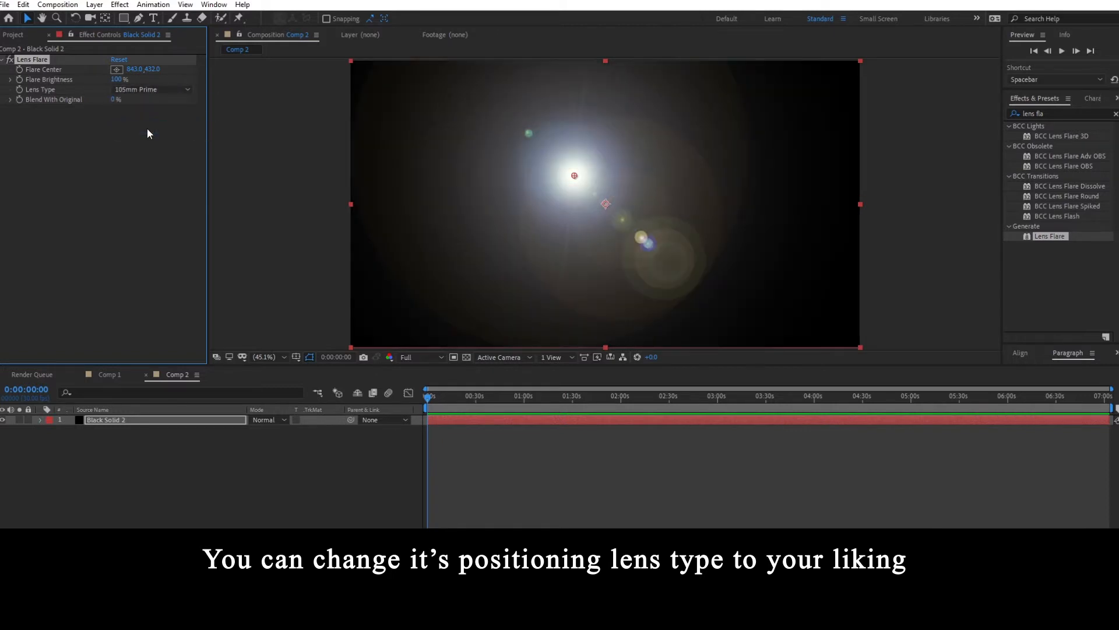
Step: Apply the Turbulent Displace effect to the black solid and set its Complexity to 10
left_click(1049, 113)
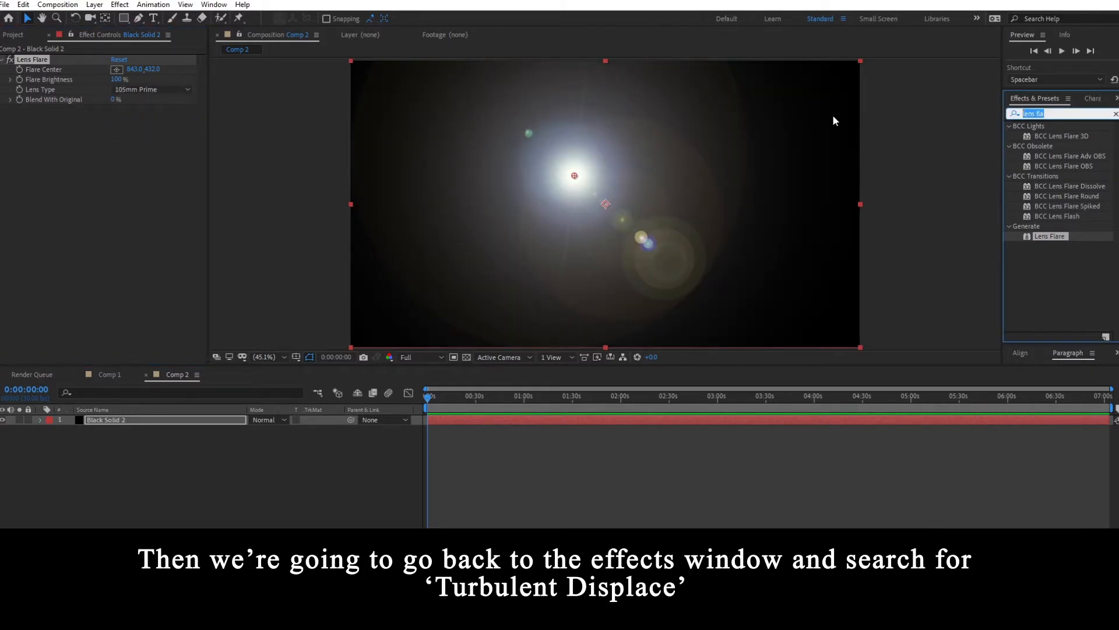
type("turbulent")
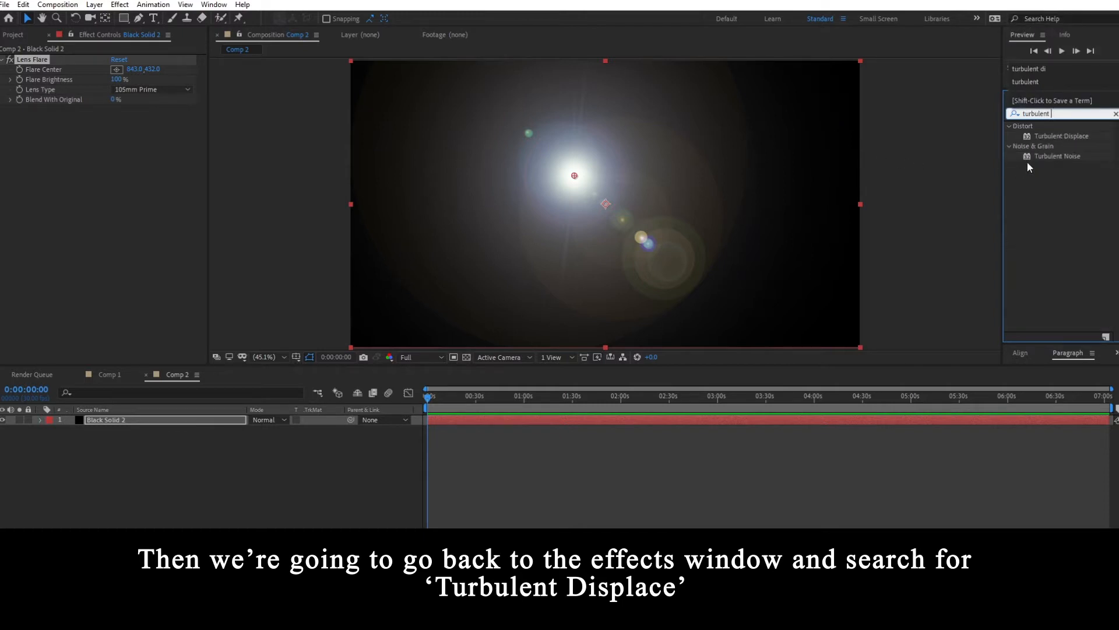
left_click(1060, 137)
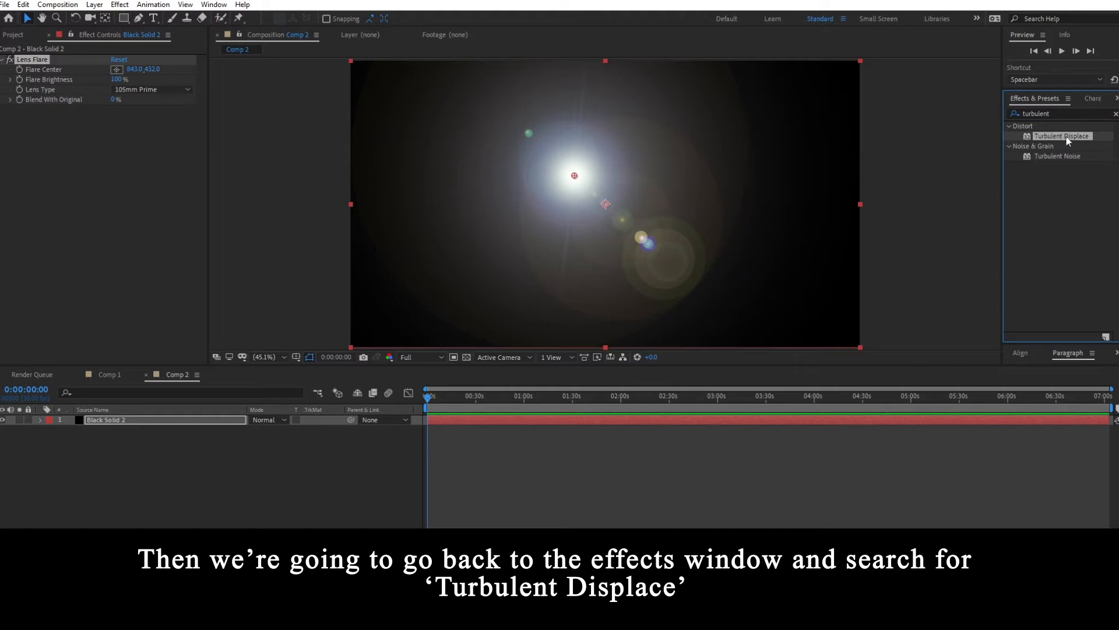
left_click_drag(1065, 137, 502, 420)
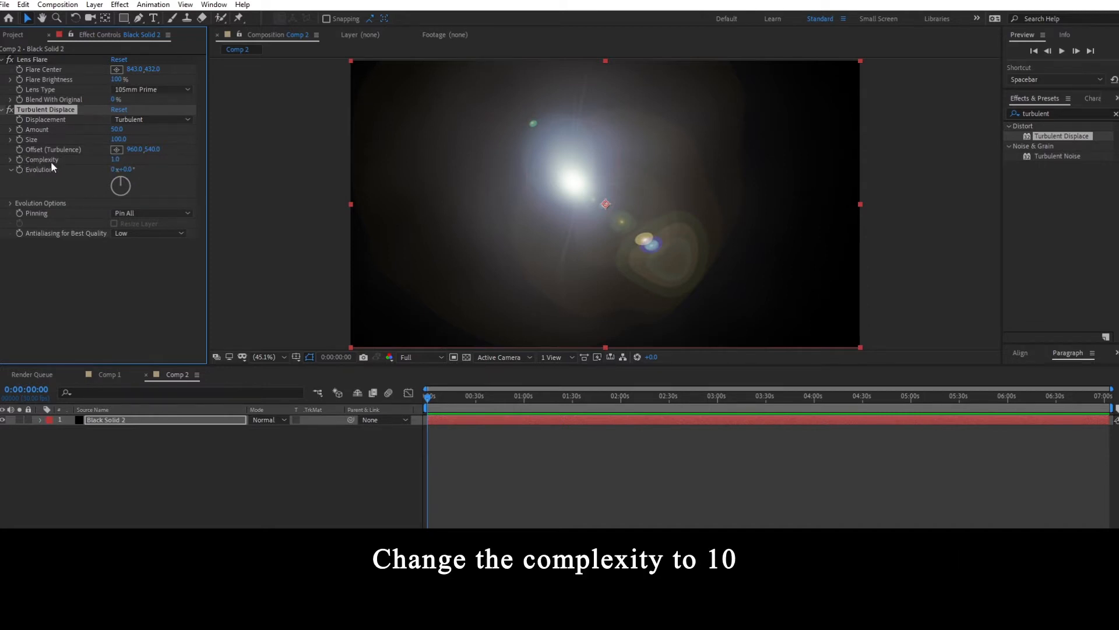
left_click_drag(114, 159, 626, 173)
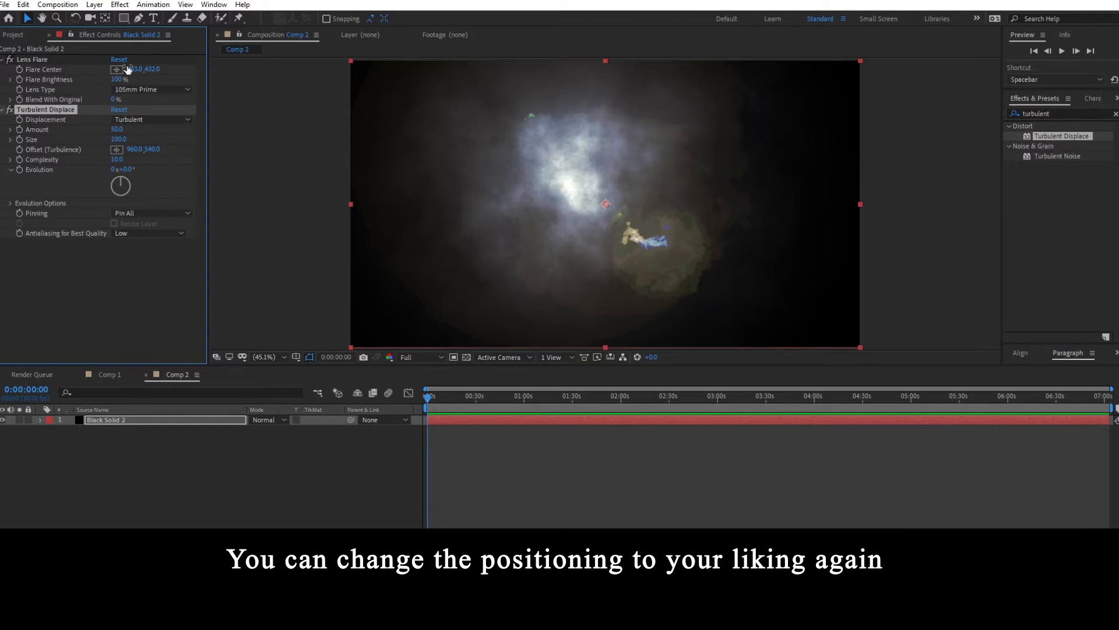
Step: Try a Flare Center of 739, 432 and a Turbulent Displace Amount of about 487, and undo the Amount changes
left_click_drag(133, 68, 378, 129)
left_click_drag(119, 139, 52, 129)
left_click_drag(118, 184, 83, 180)
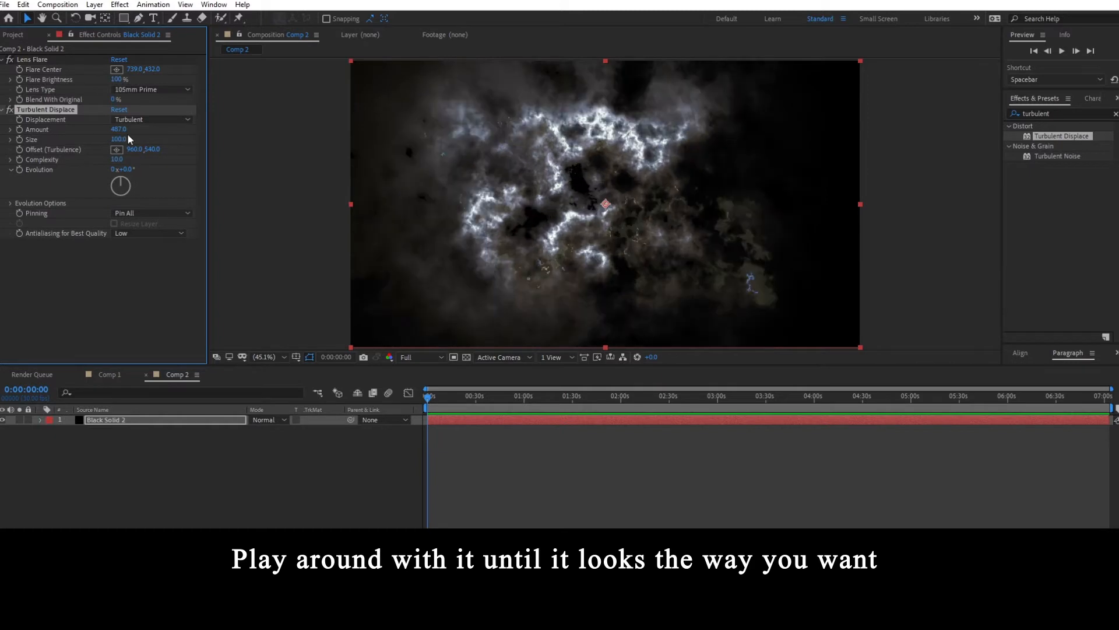
left_click_drag(121, 130, 141, 131)
key("ctrl+z")
key("ctrl+z")
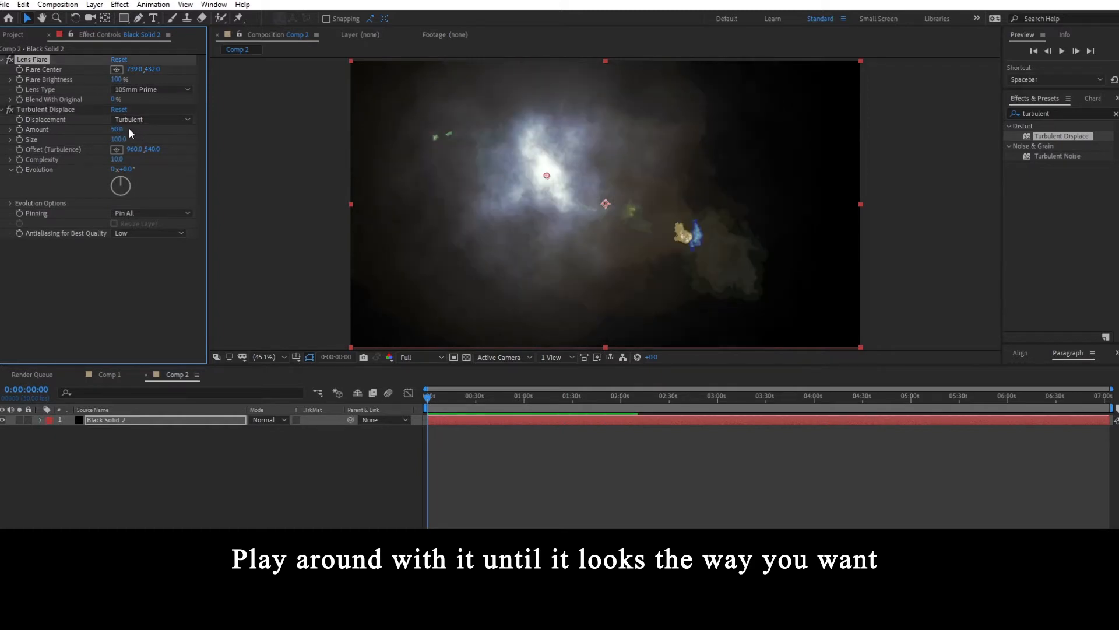
Step: Set the Turbulent Displace Amount to about 286 and keyframe the Lens Flare's Flare Brightness at 0% at the composition start
left_click_drag(129, 127, 251, 129)
left_click_drag(118, 80, 41, 81)
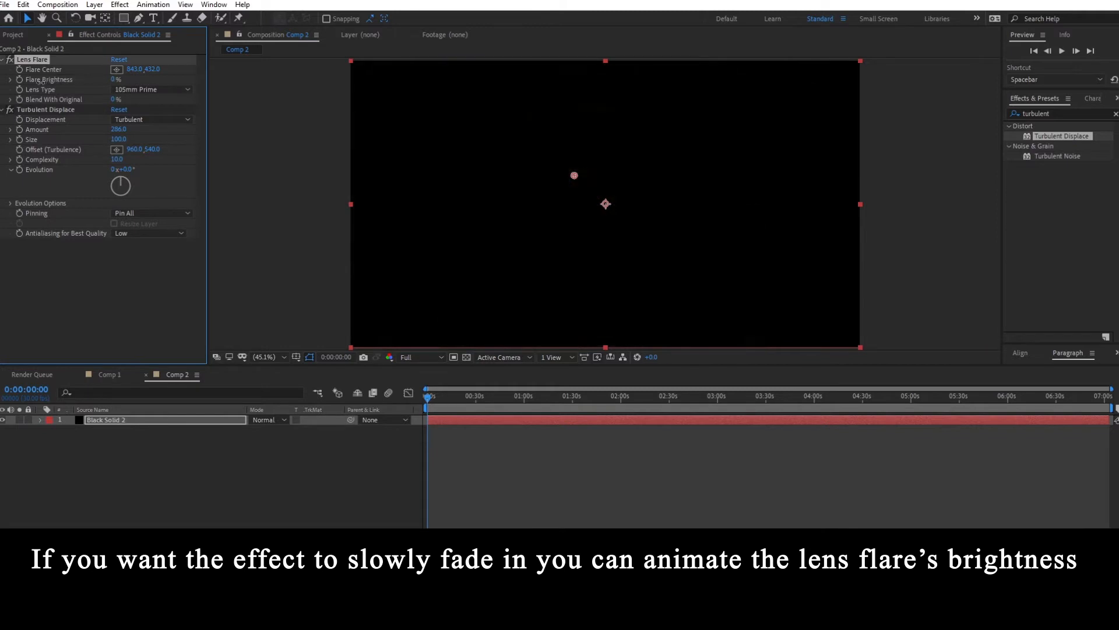
left_click(19, 80)
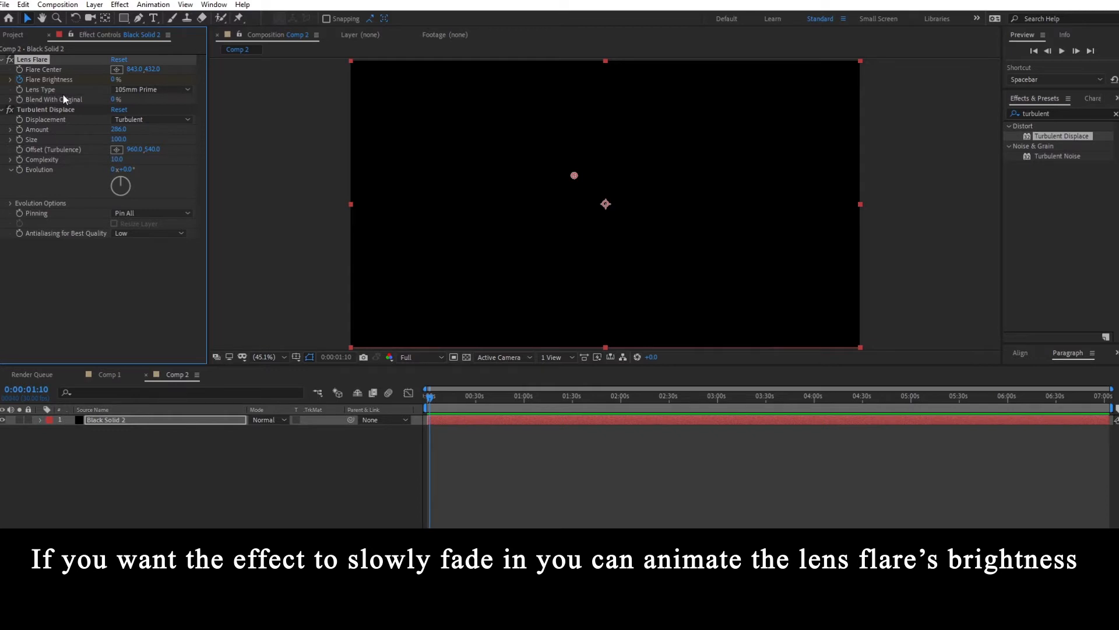
Step: Reveal the solid's keyframes and add a Flare Brightness keyframe of about 122% at 0:00:01:10
left_click_drag(1112, 389, 471, 389)
key("u")
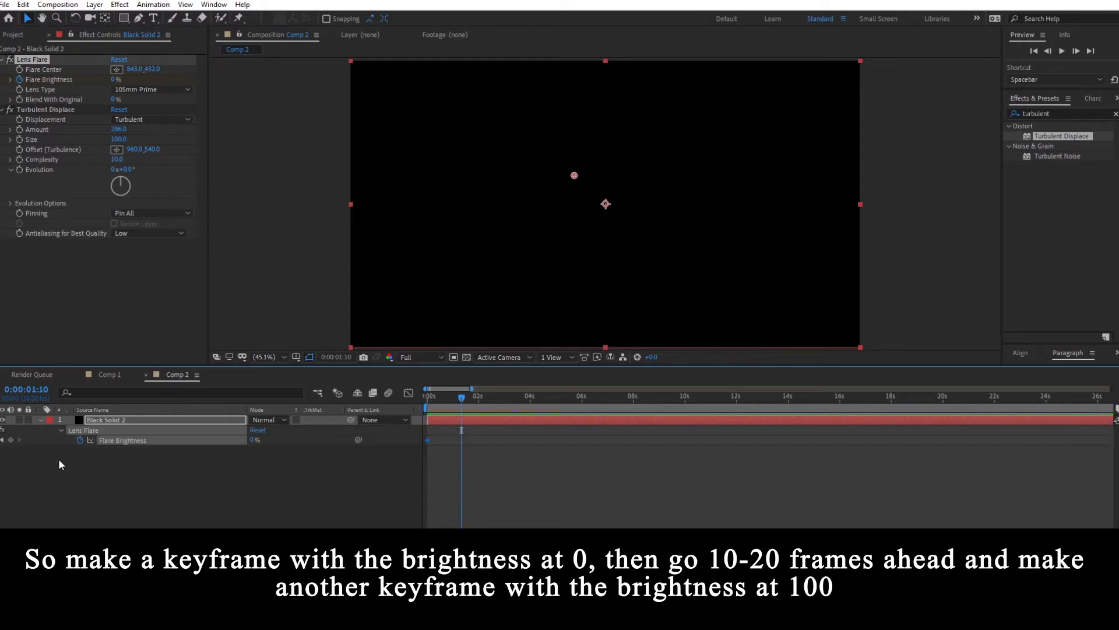
left_click_drag(252, 442, 509, 439)
mouse_move(401, 444)
left_mouse_down()
mouse_move(367, 448)
mouse_move(415, 447)
left_mouse_up()
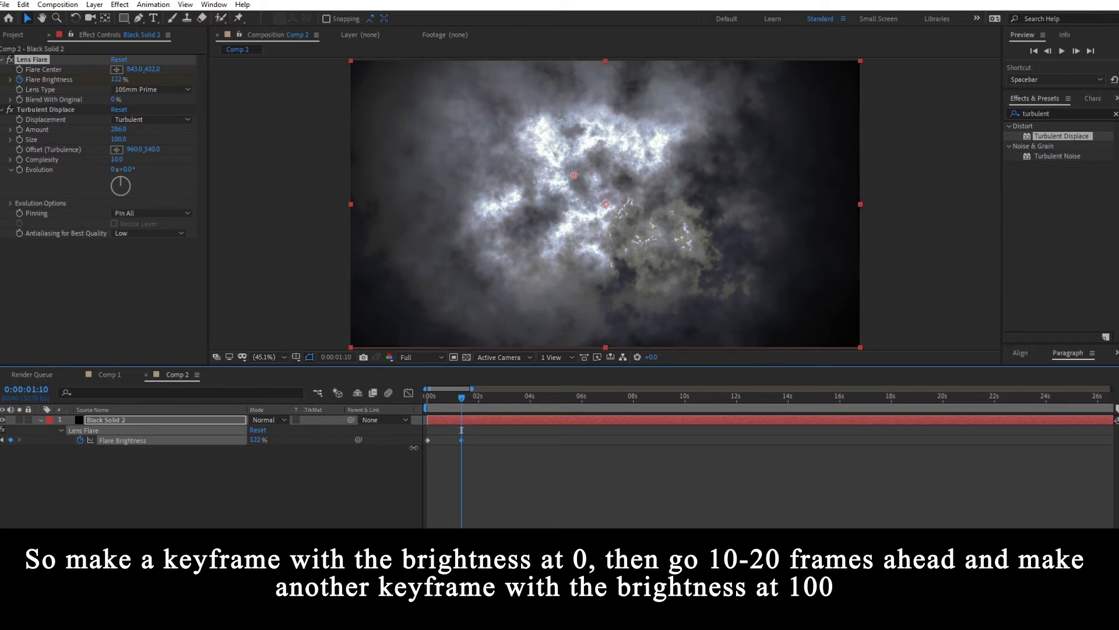
left_click(544, 485)
mouse_move(466, 404)
left_mouse_down()
mouse_move(422, 401)
mouse_move(484, 404)
left_mouse_up()
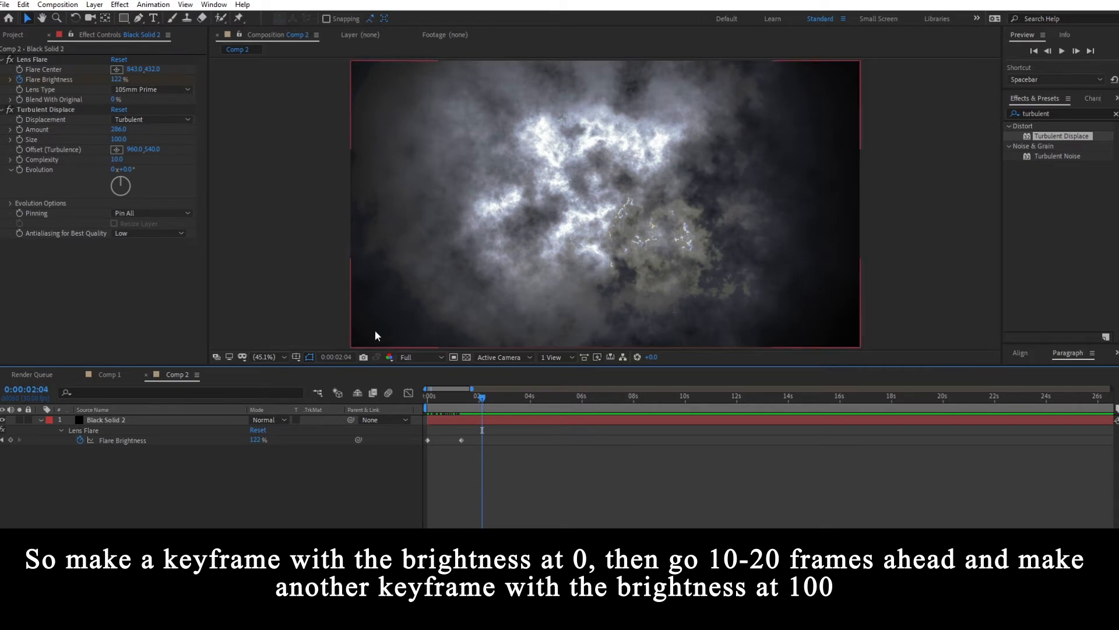
Step: Add the expression time*500 to the Turbulent Displace Evolution property and preview the animation
left_click(19, 169, "alt")
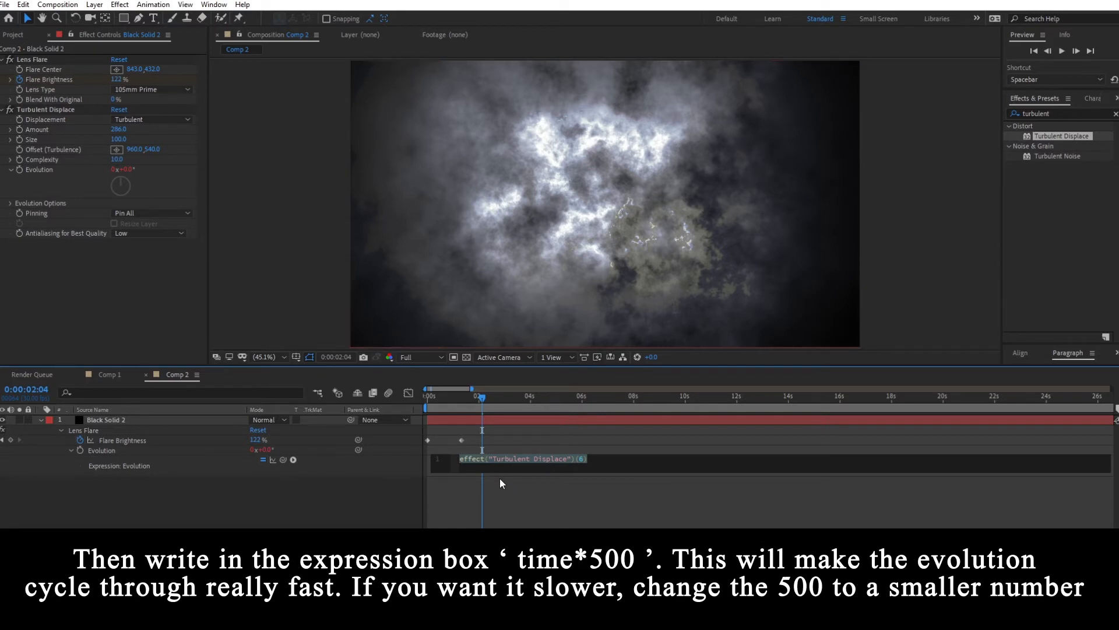
type("tim")
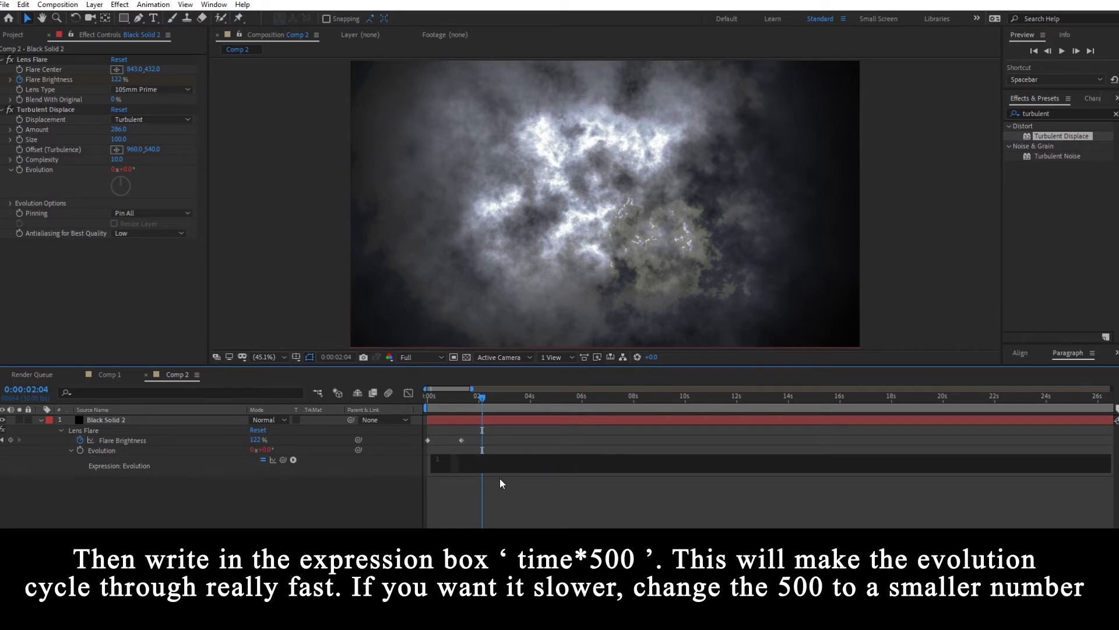
type("e*")
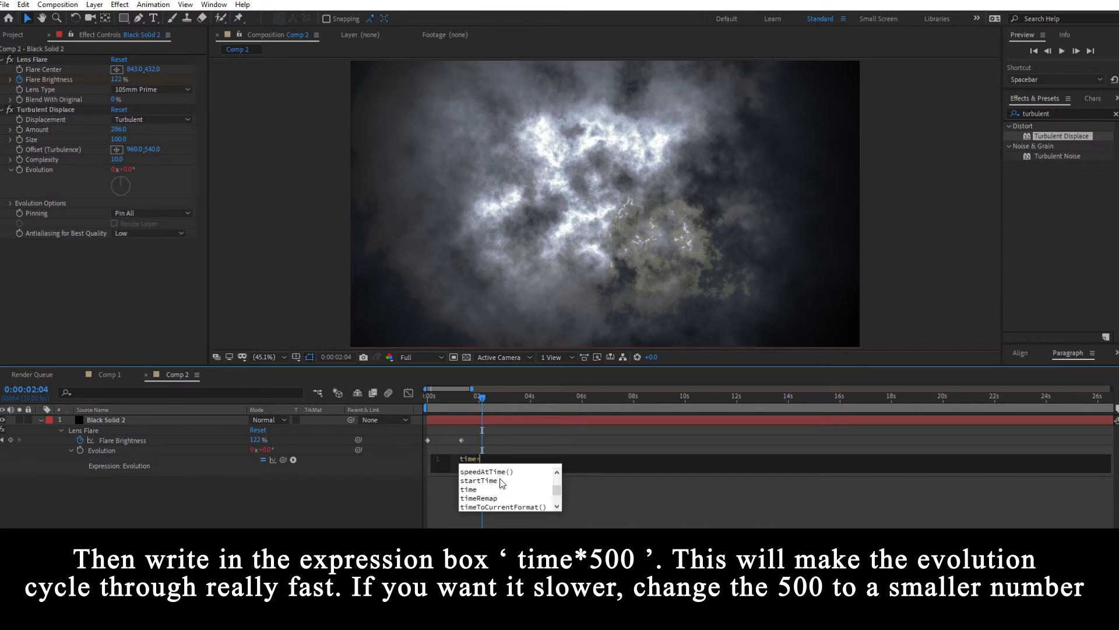
type("500")
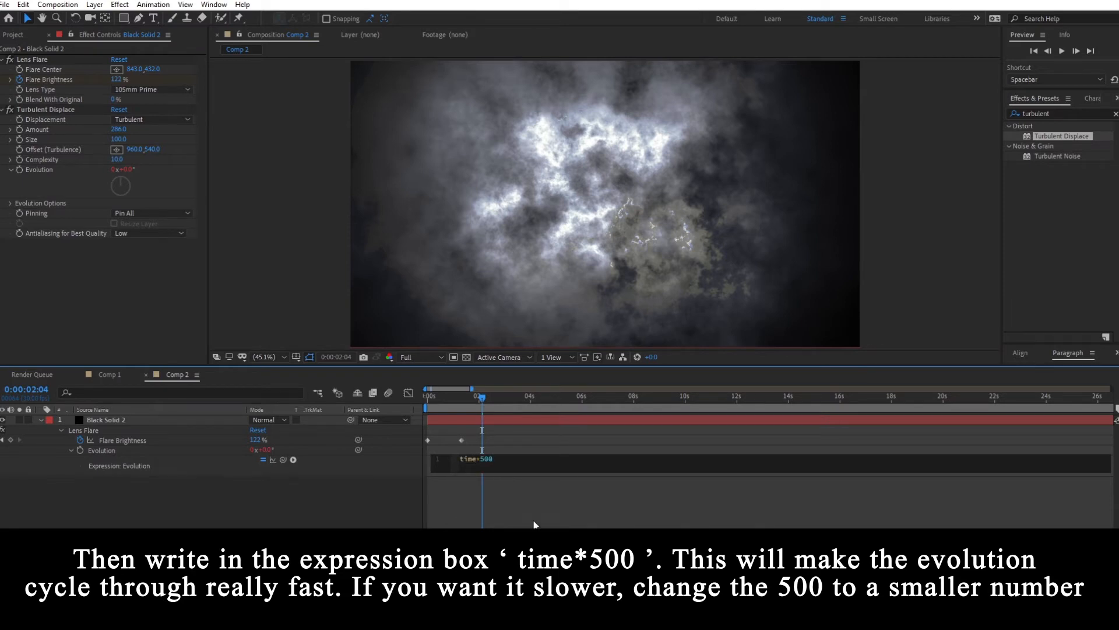
left_click(499, 478)
key("space")
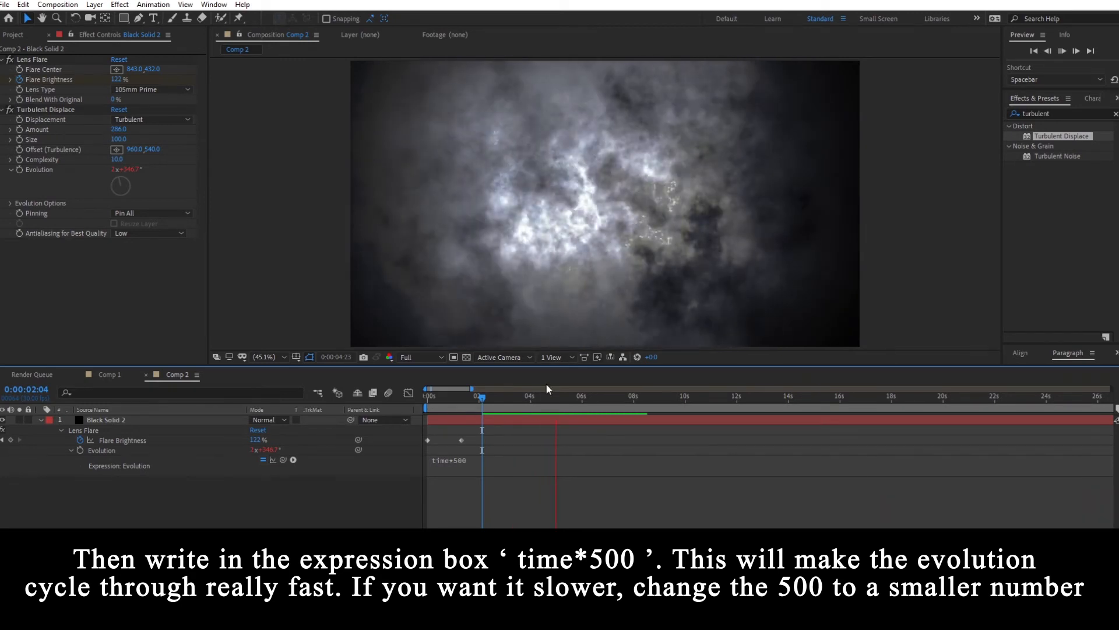
left_click_drag(478, 399, 547, 400)
Step: Slow the Evolution expression down to time*10 and play the animation back
left_click(479, 464)
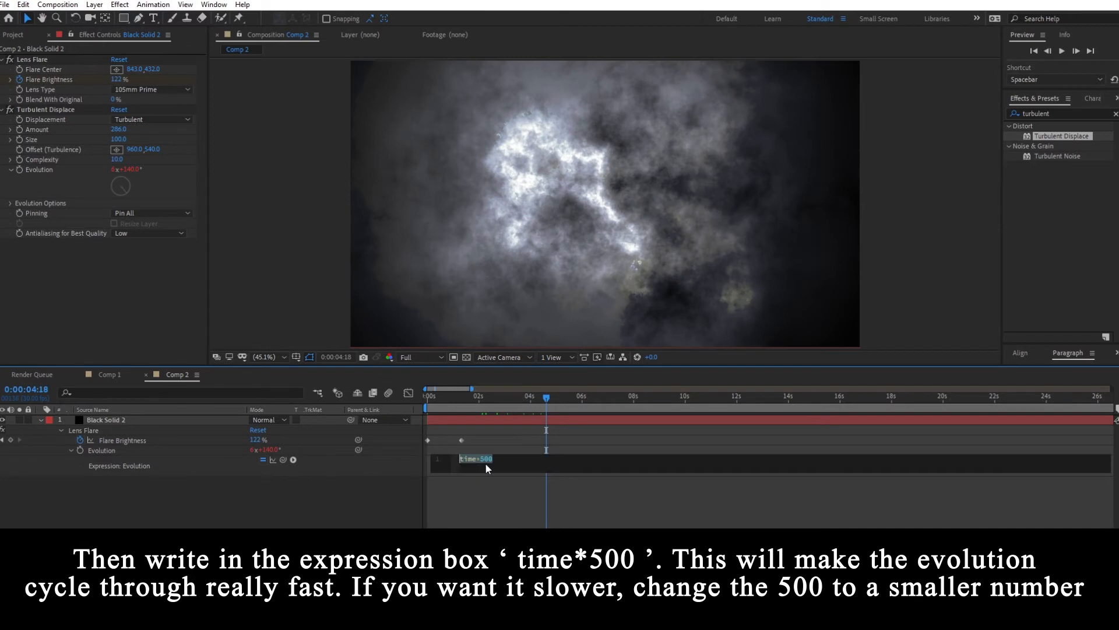
left_click_drag(494, 459, 480, 459)
type("10")
left_click_drag(535, 397, 478, 404)
key("space")
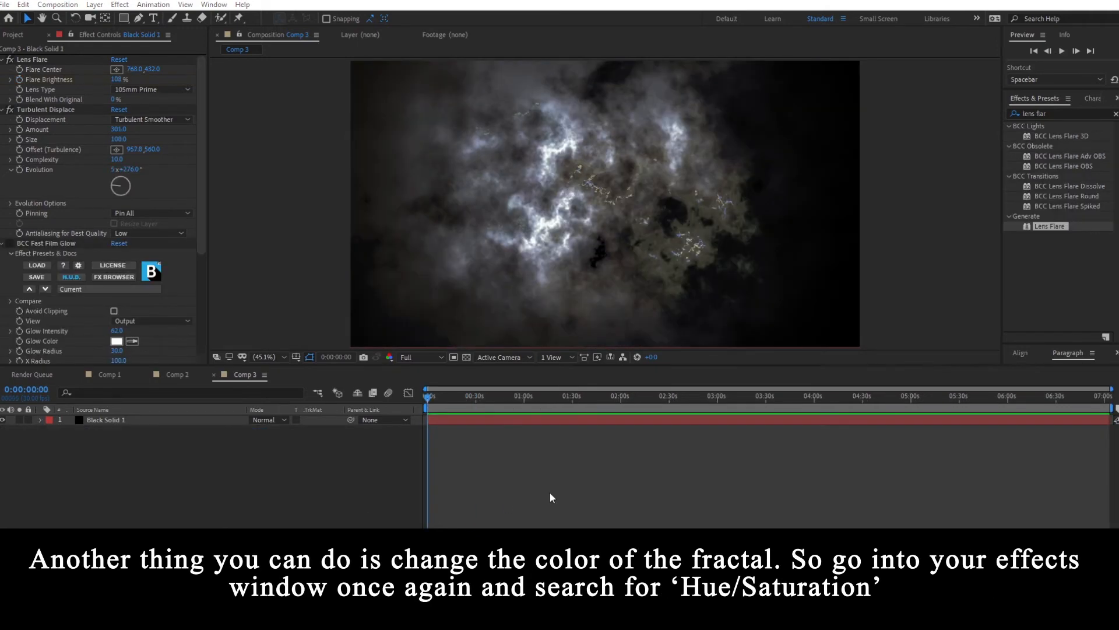
Step: Apply the Hue/Saturation effect to the black solid in Comp 3 and place it between Lens Flare and Turbulent Displace
left_click(528, 420)
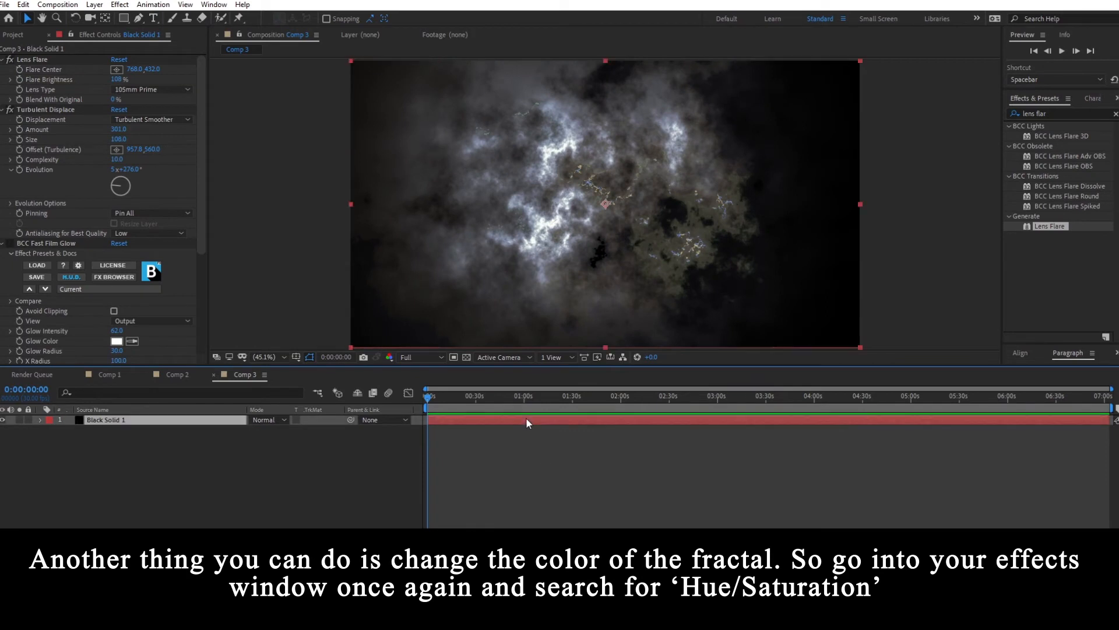
left_click(36, 60)
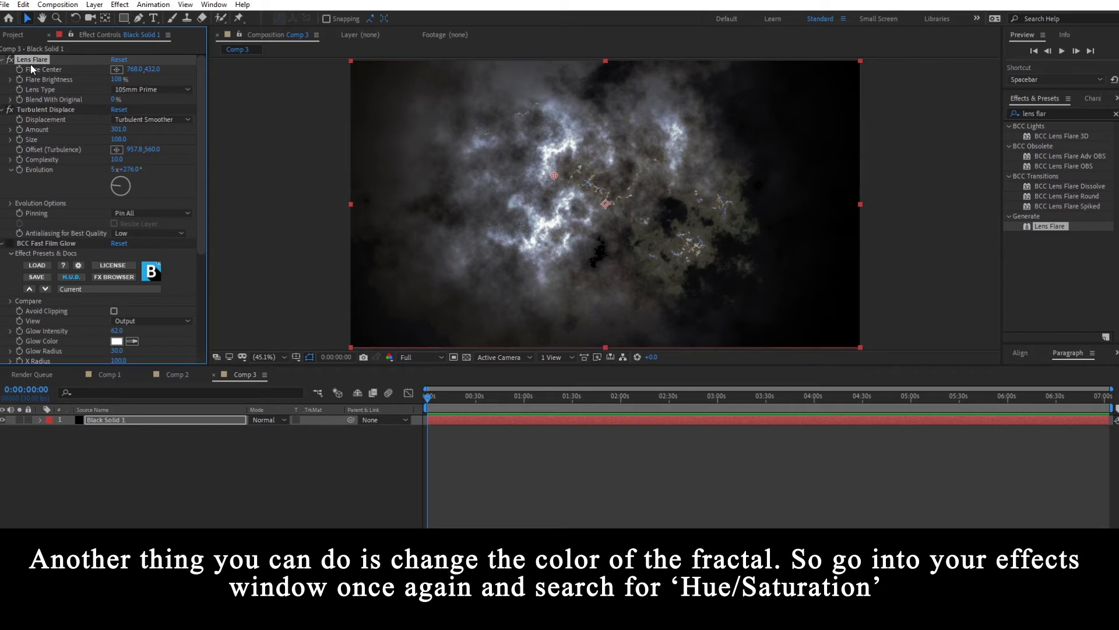
key("ctrl+f")
type("hu")
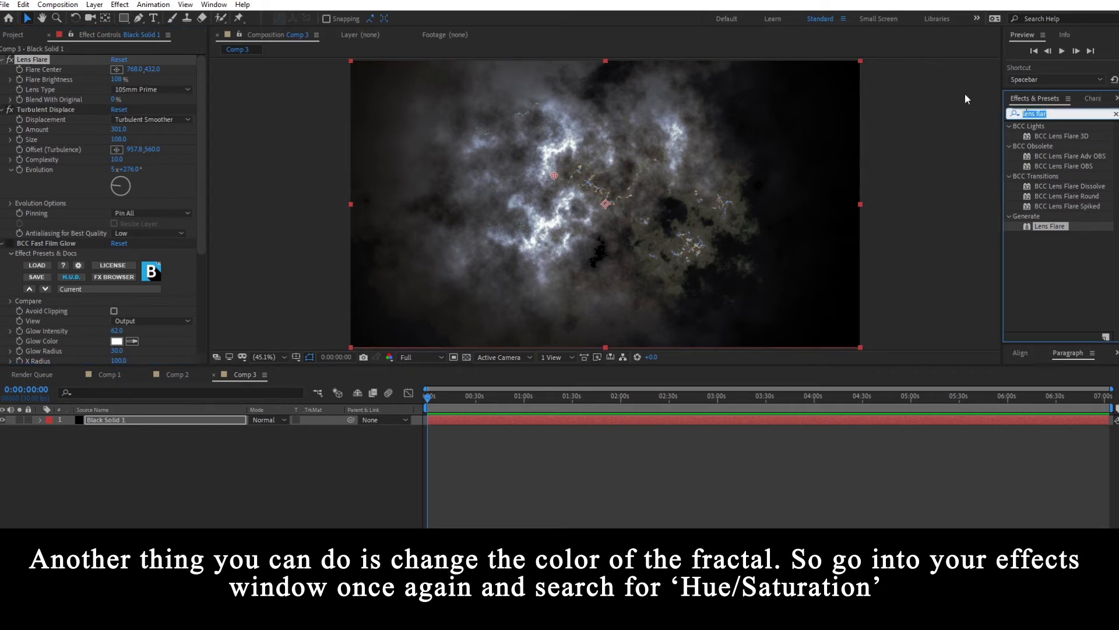
type("e")
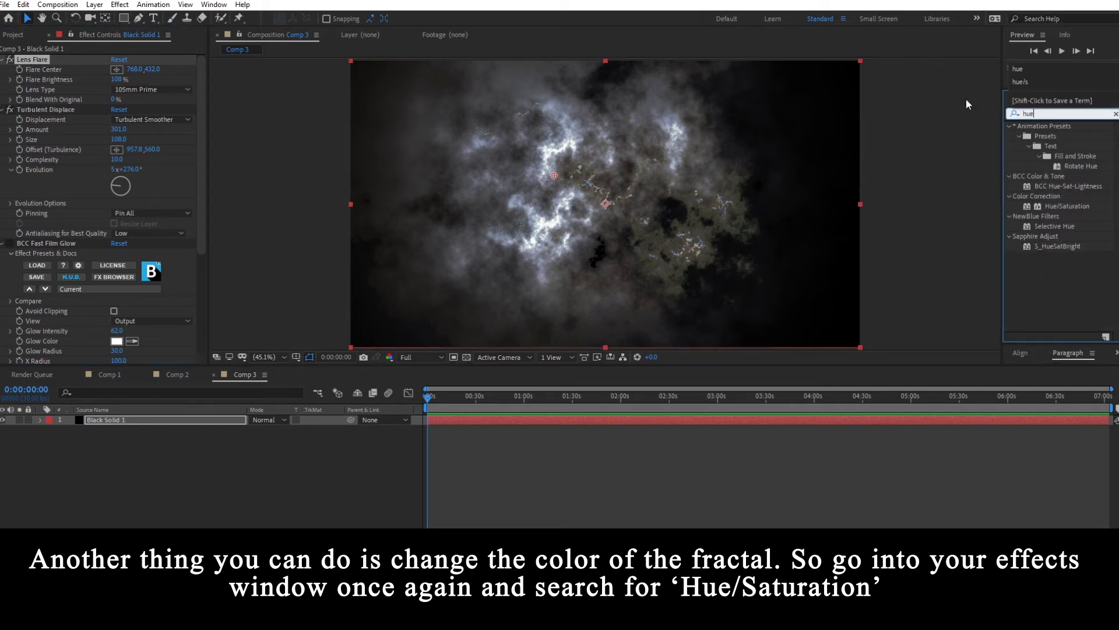
double_click(1075, 208)
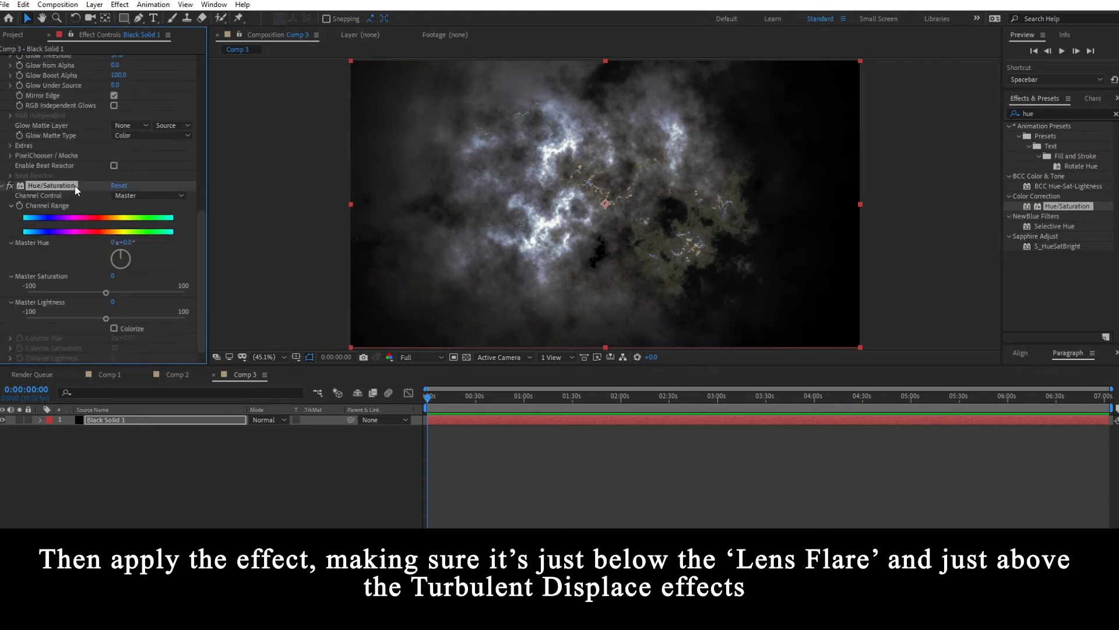
left_click_drag(74, 185, 55, 98)
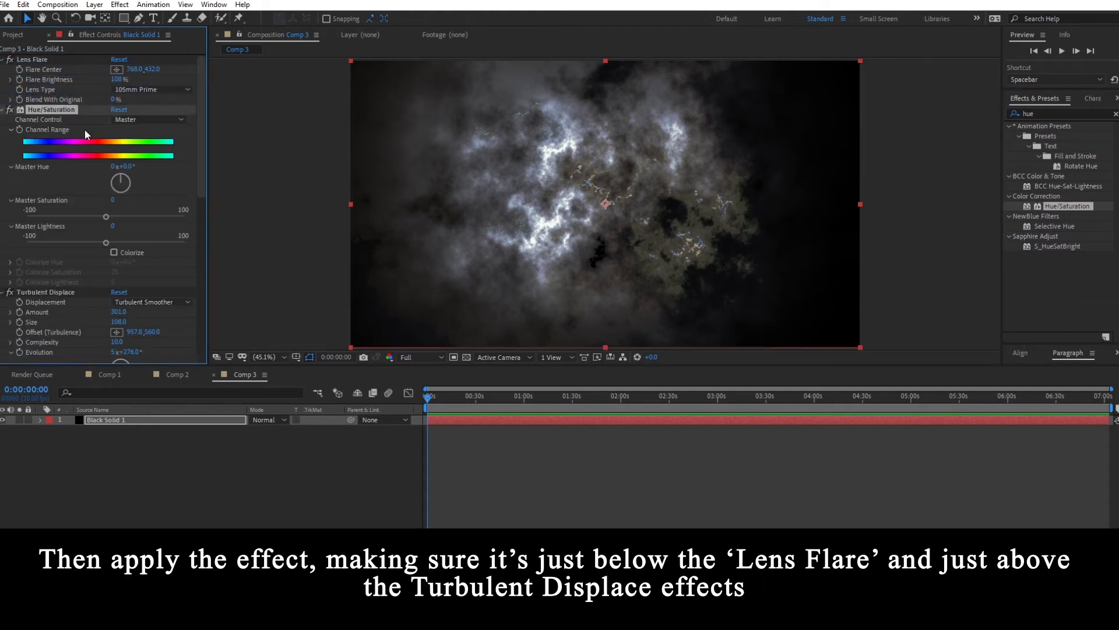
Step: Shift the Hue/Saturation Master Hue to about 206°, enable Colorize and adjust the Colorize Hue for a stronger colour
left_click_drag(129, 188, 107, 212)
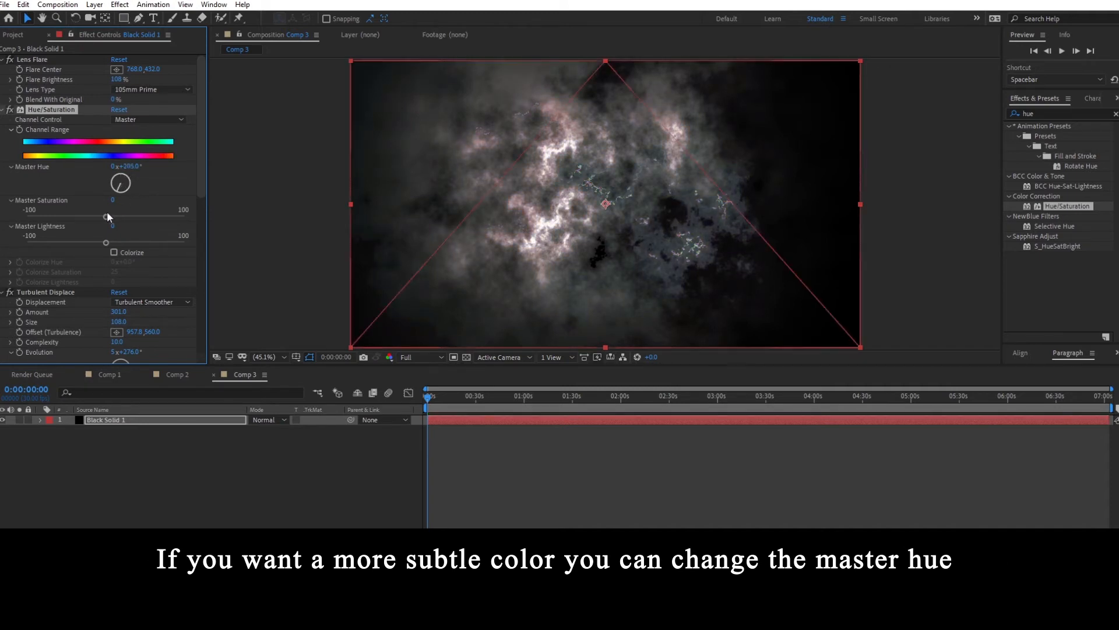
left_click(114, 251)
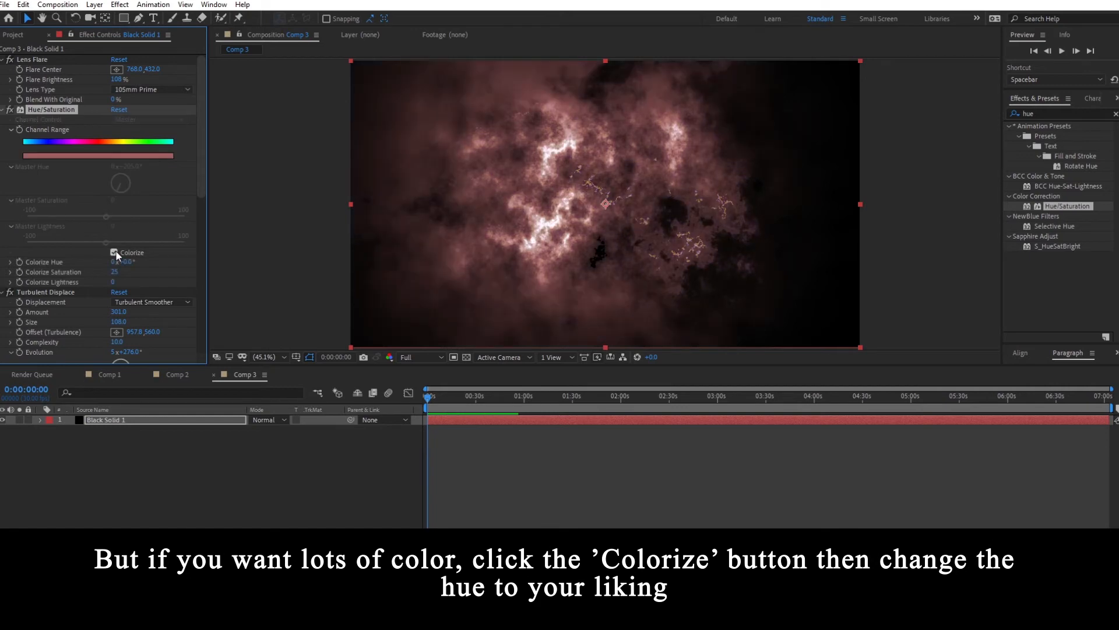
scroll(146, 251, "down", 1)
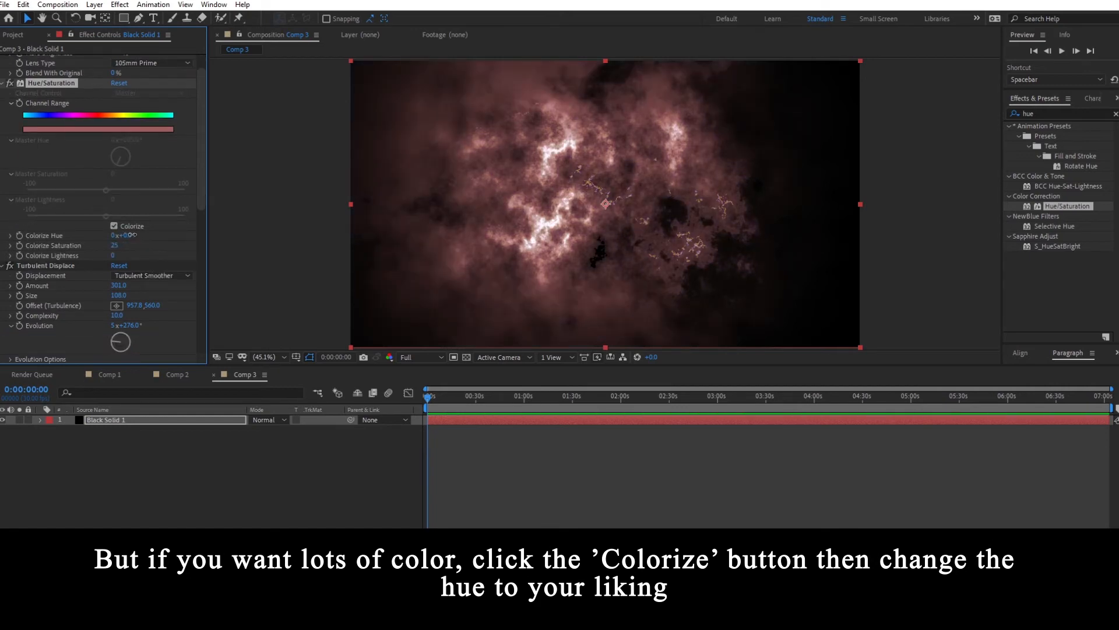
left_click_drag(138, 234, 175, 234)
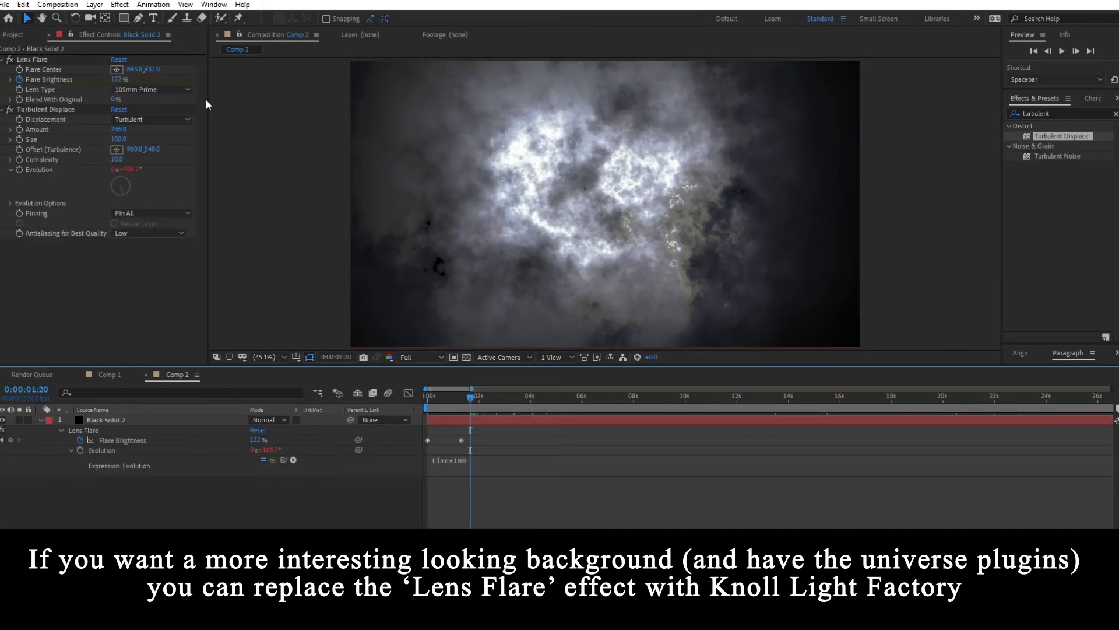
Step: Replace Lens Flare on Black Solid 2 in Comp 2 with uni.Knoll Light Factory EZ, placed above Turbulent Displace
left_click(36, 61)
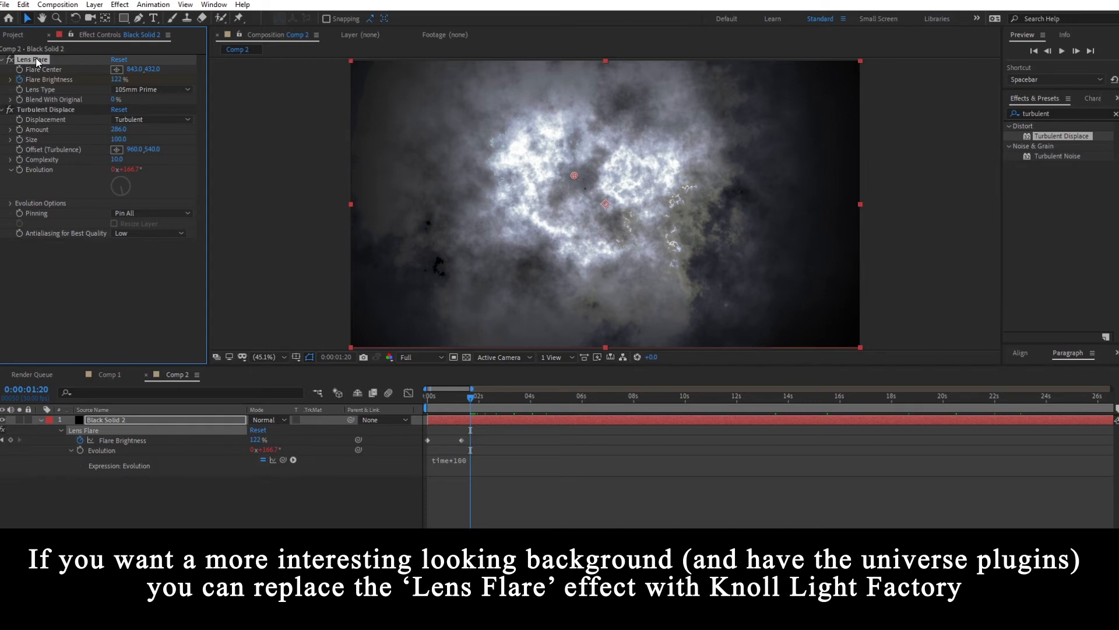
key("Delete")
left_click(1100, 116)
type("k")
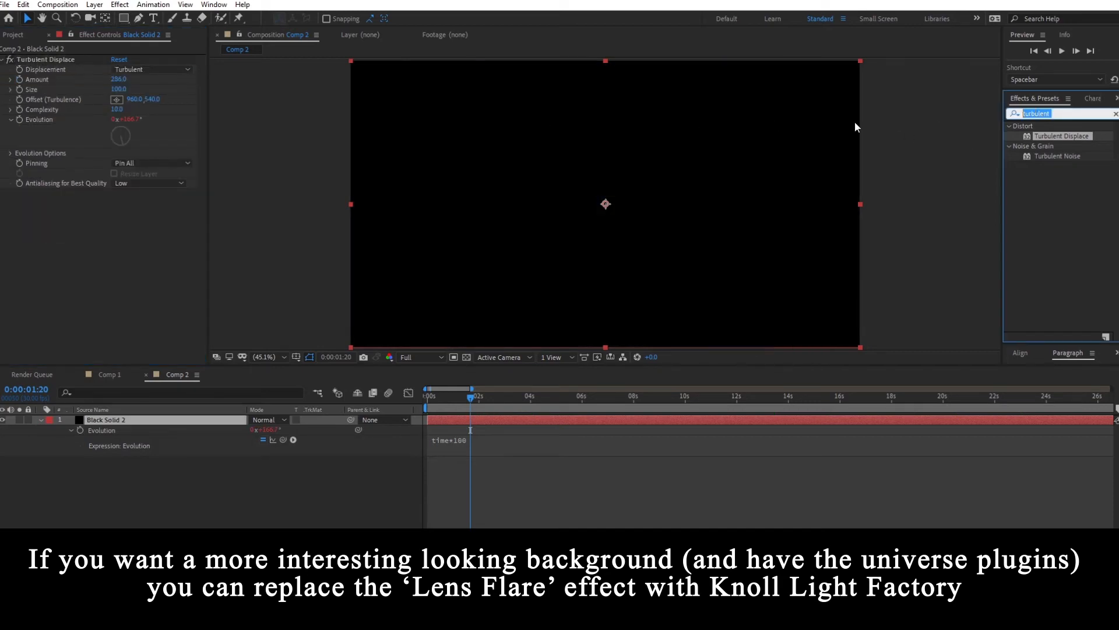
type("noll")
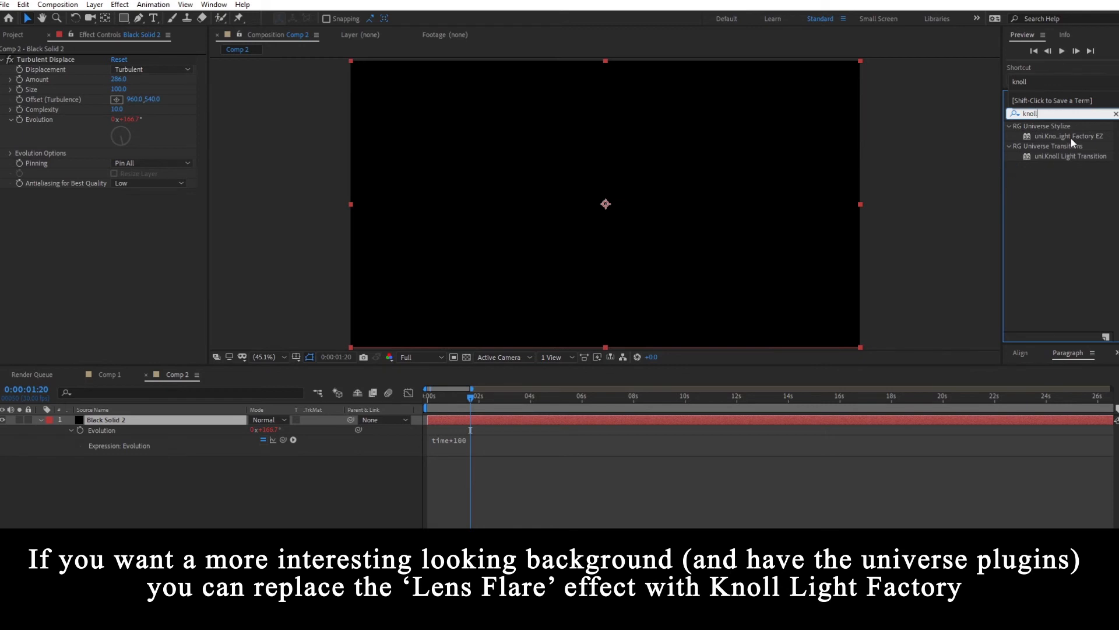
left_click(1072, 137)
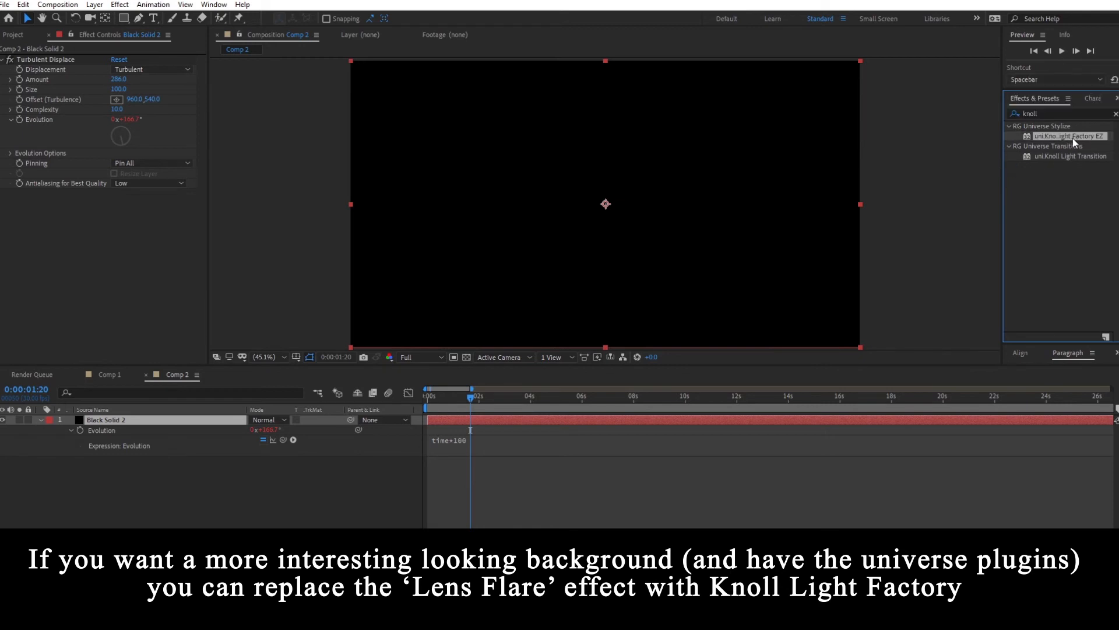
left_click_drag(373, 228, 61, 65)
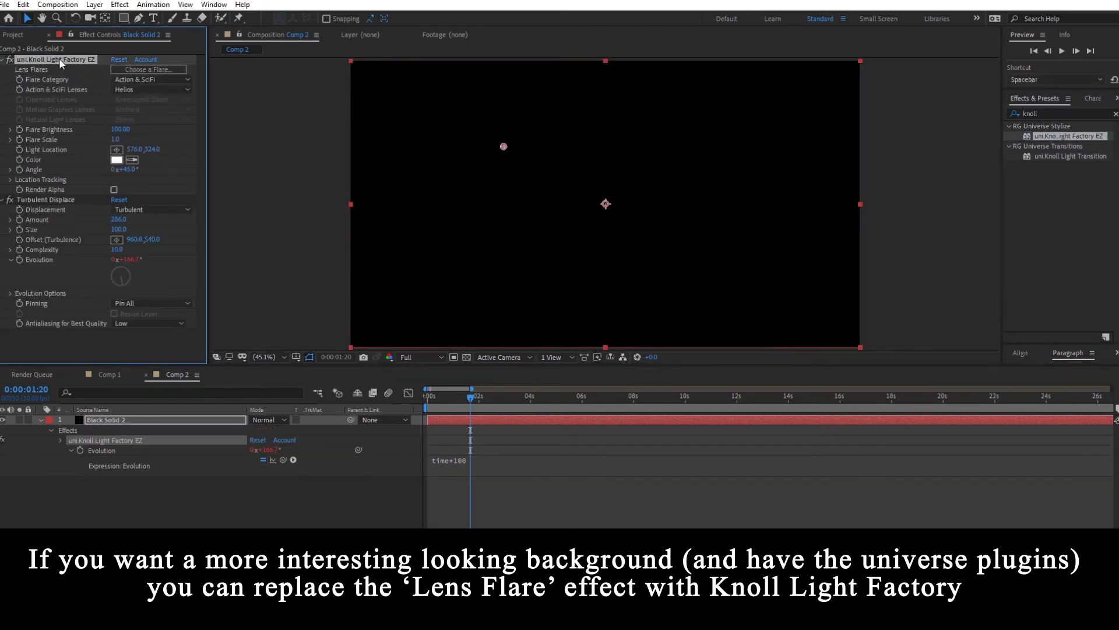
Step: Choose the Cyborg flare preset for the Knoll Light Factory EZ effect
left_click(145, 68)
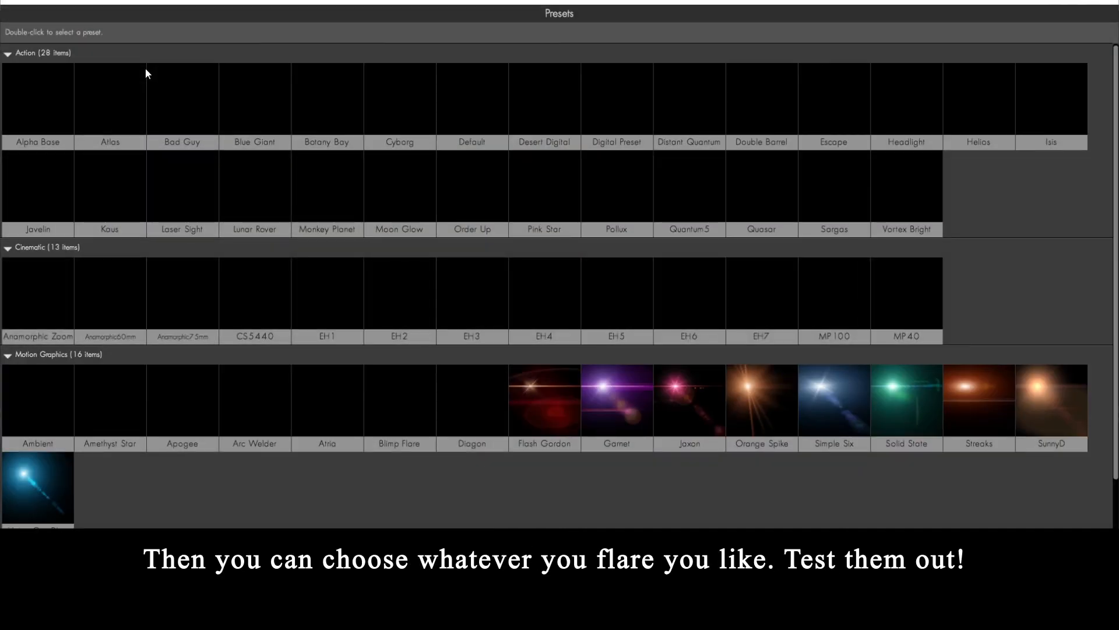
scroll(559, 477, "down", 1)
scroll(557, 472, "up", 1)
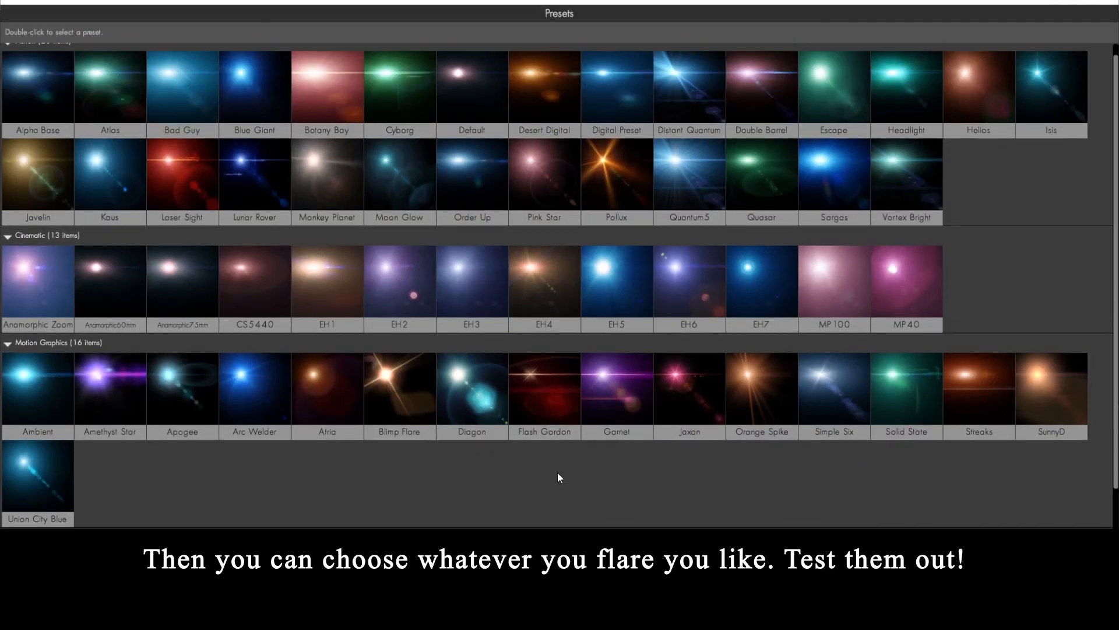
double_click(397, 98)
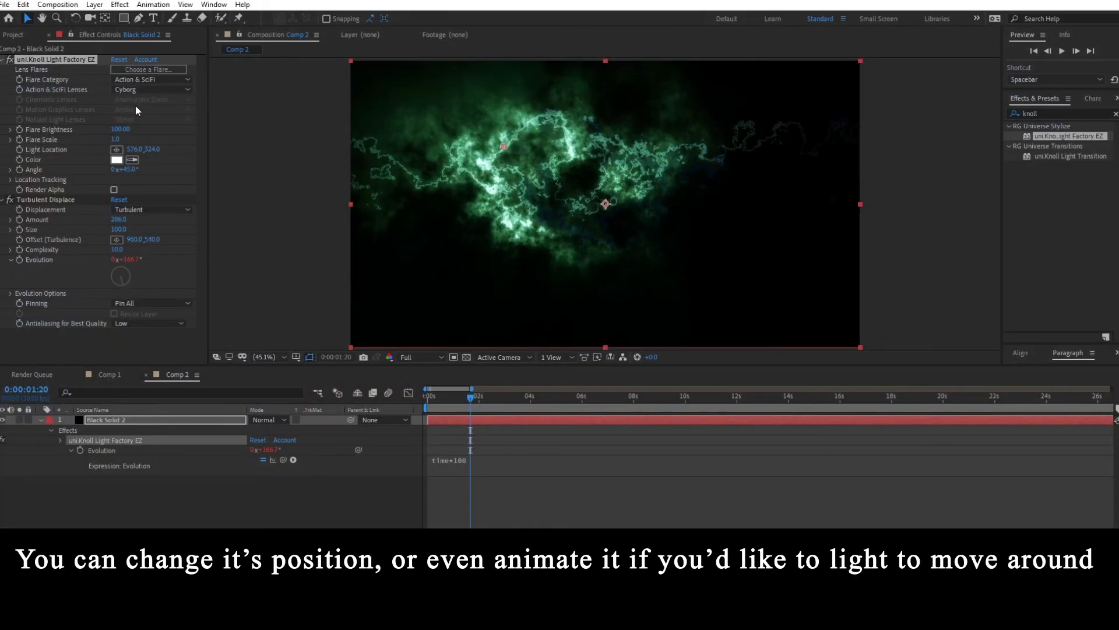
Step: Try a Flare Brightness of 130 on the Cyborg flare and undo the change
left_click_drag(128, 128, 136, 128)
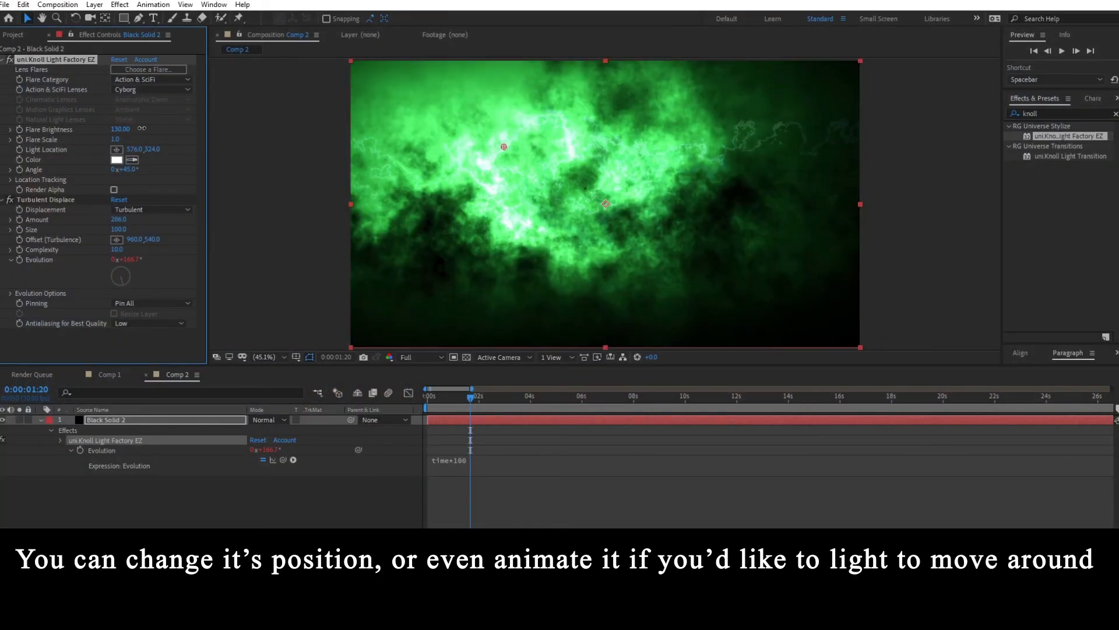
key("ctrl+z")
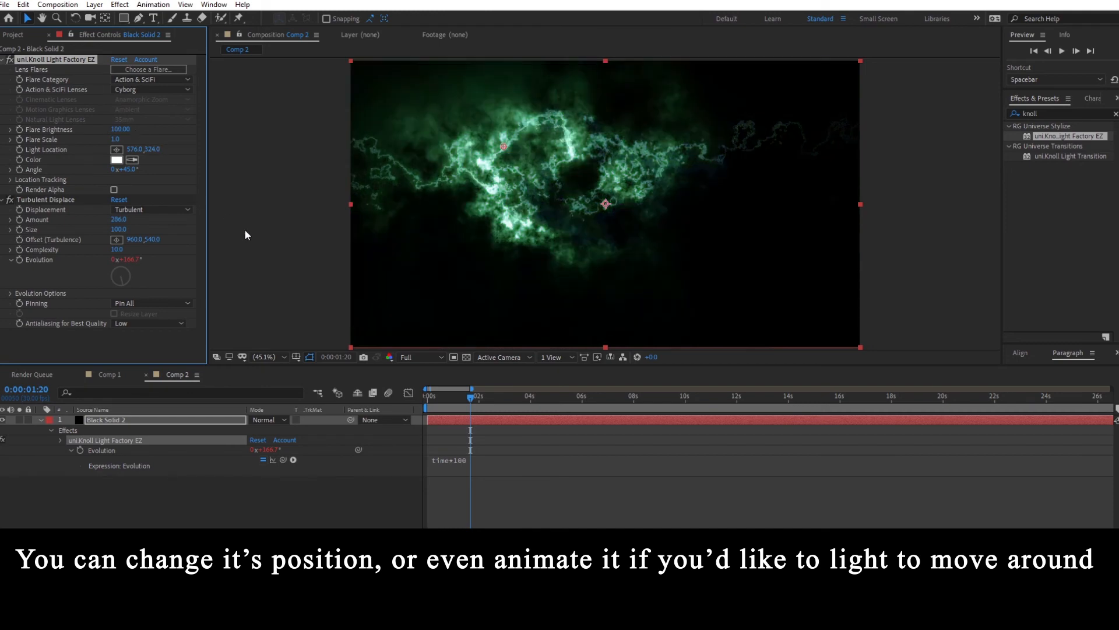
Step: Keyframe the Flare Brightness from 0 at 0:00:00:00 to 100 at 0:00:01:06 and preview the animation
left_click(19, 128)
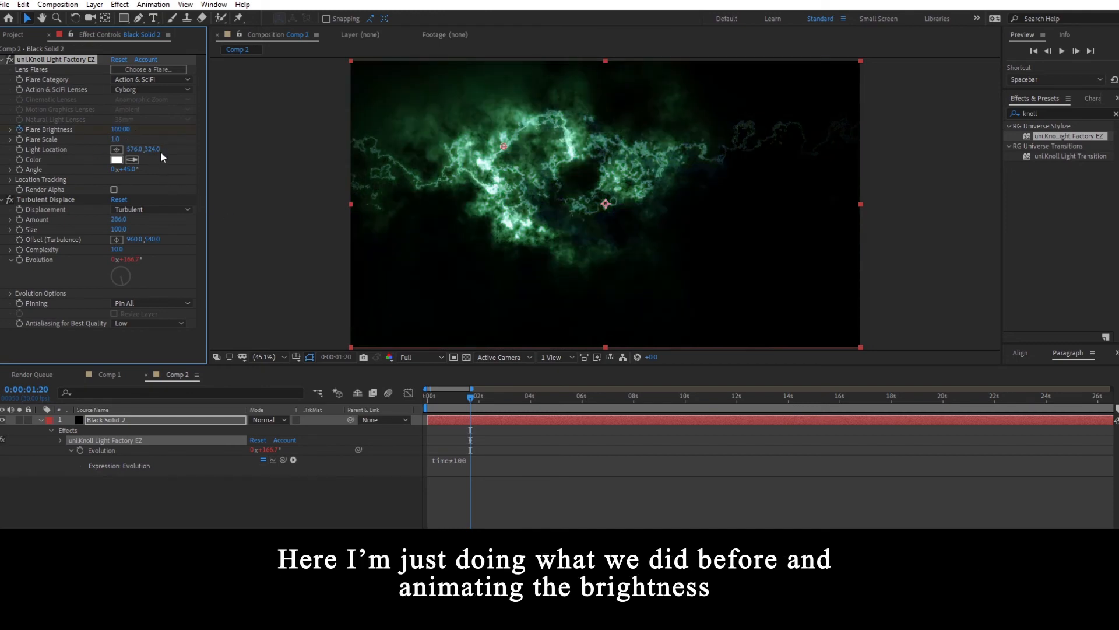
key("shift+Page_Up")
left_click_drag(461, 397, 415, 401)
key("u")
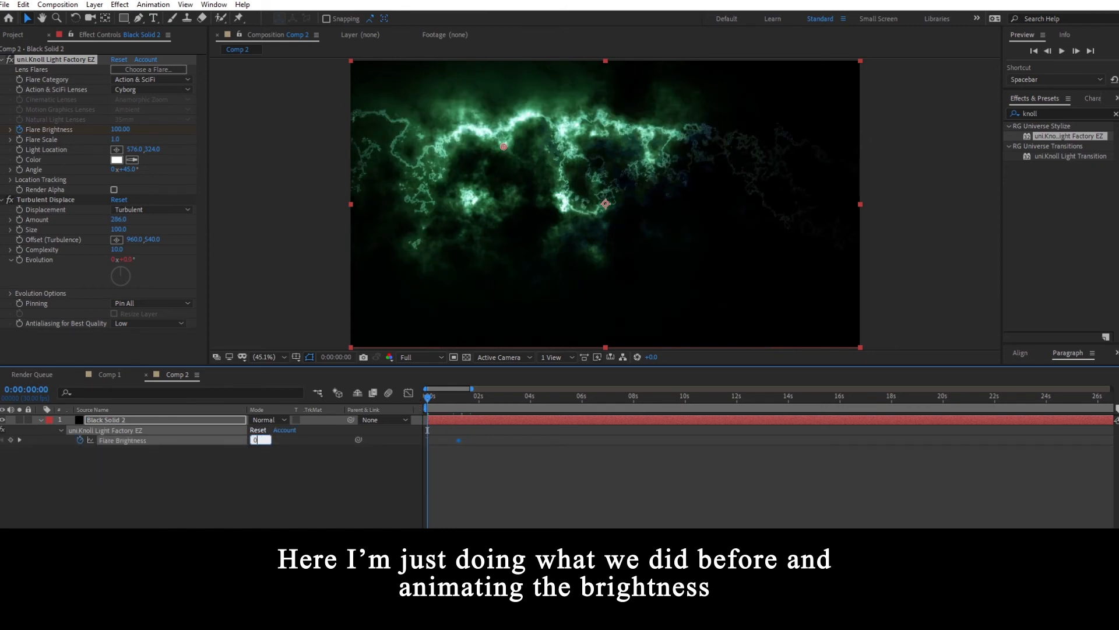
key("Return")
key("space")
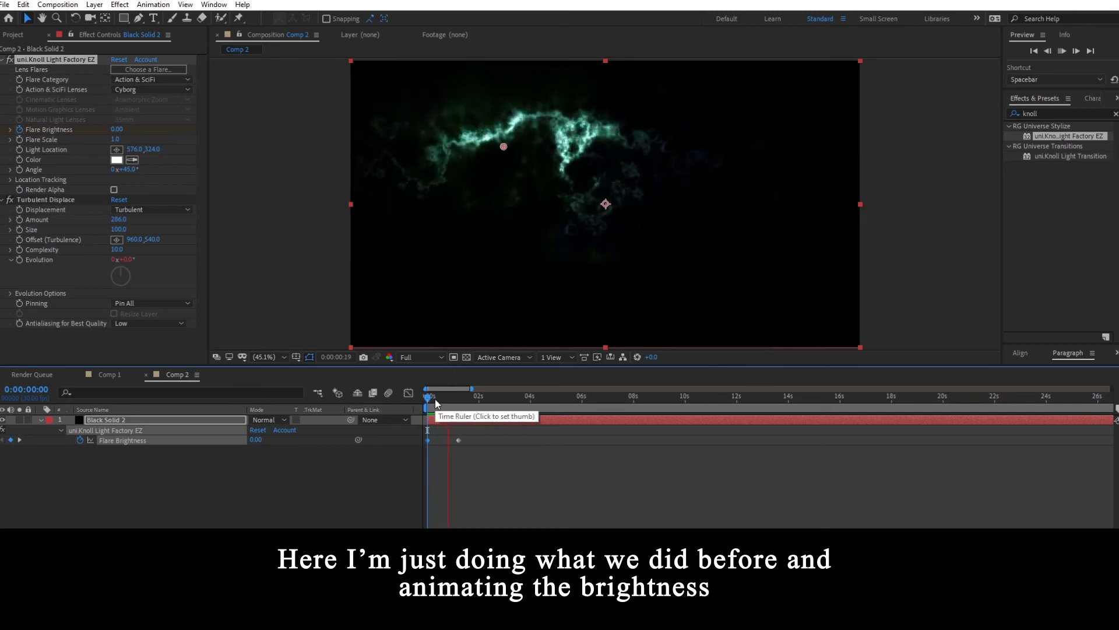
Step: Raise the Flare Brightness to 112 at 0:00:01:06 and move the Light Location to about 903, 494
left_click(458, 395)
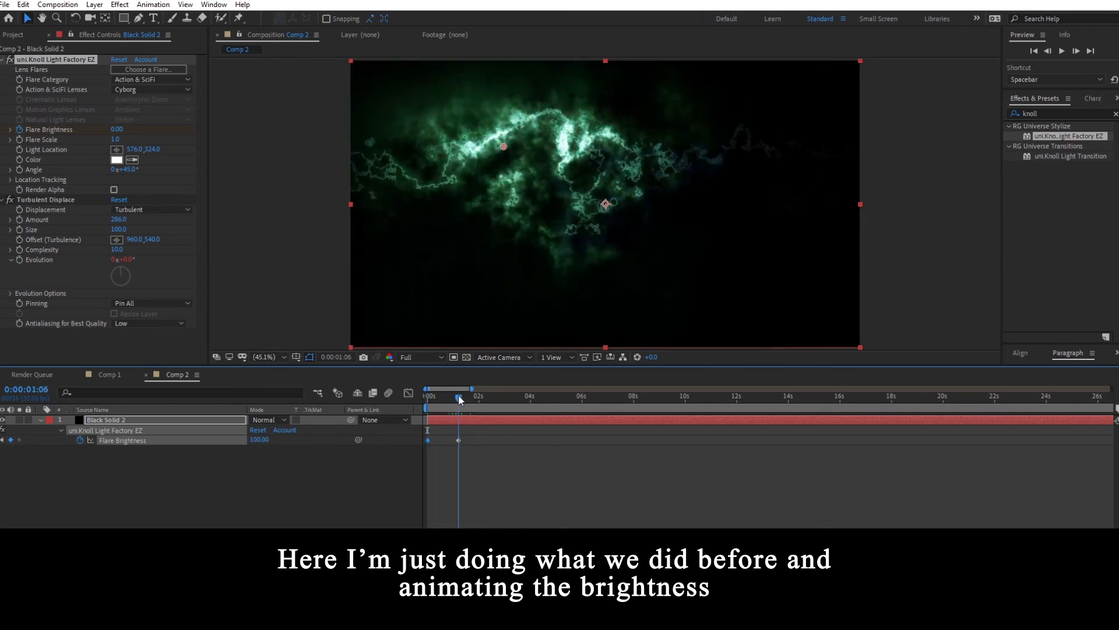
left_click_drag(459, 395, 470, 394)
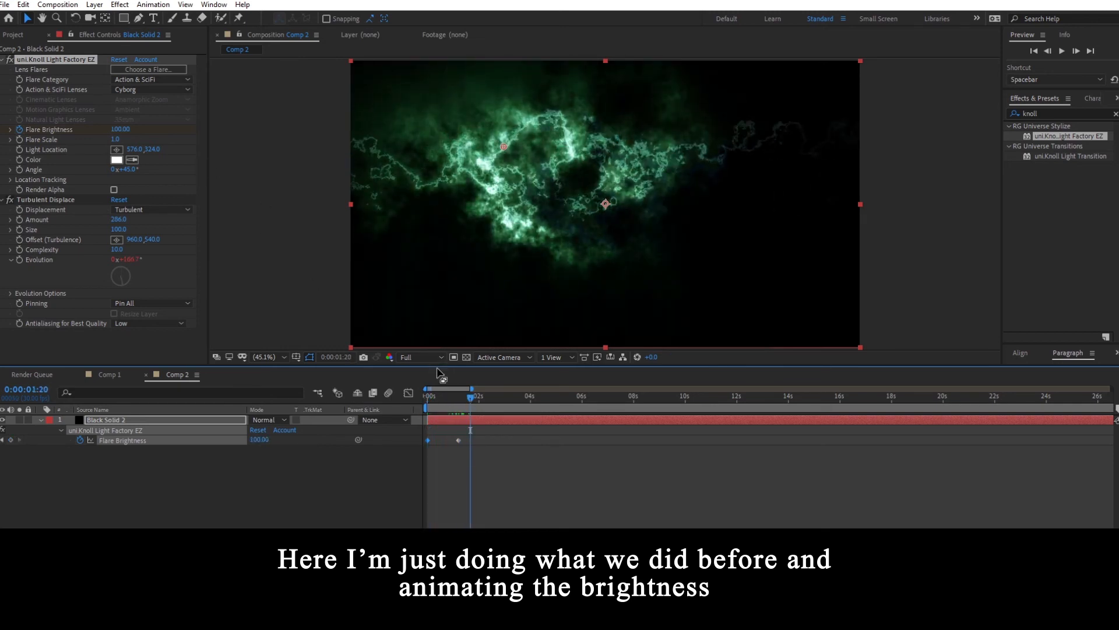
left_click(459, 395)
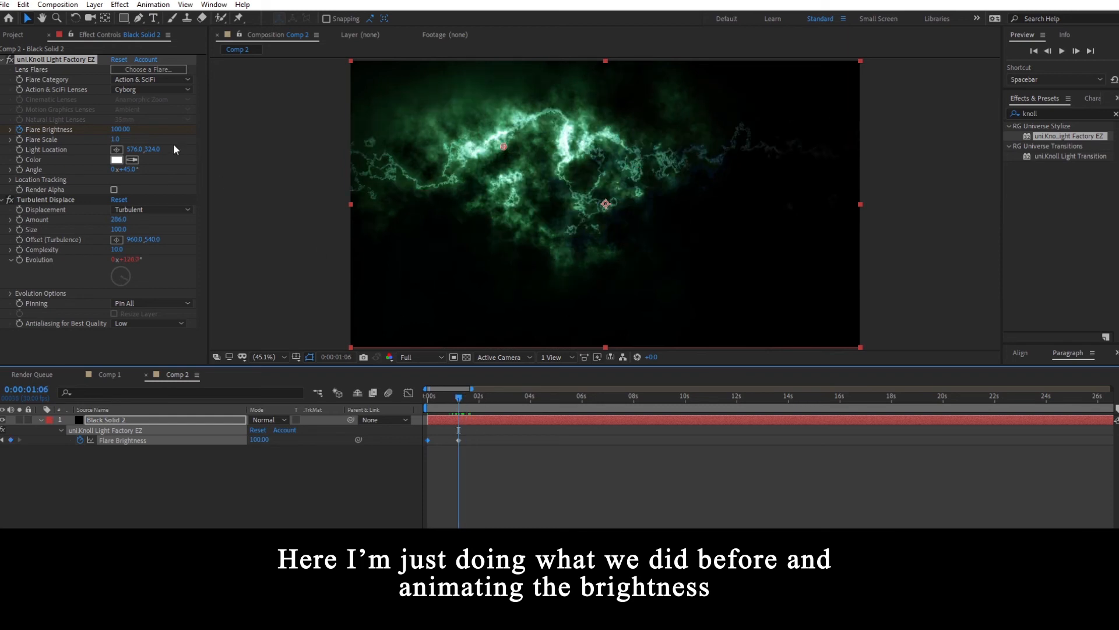
left_click_drag(118, 130, 303, 160)
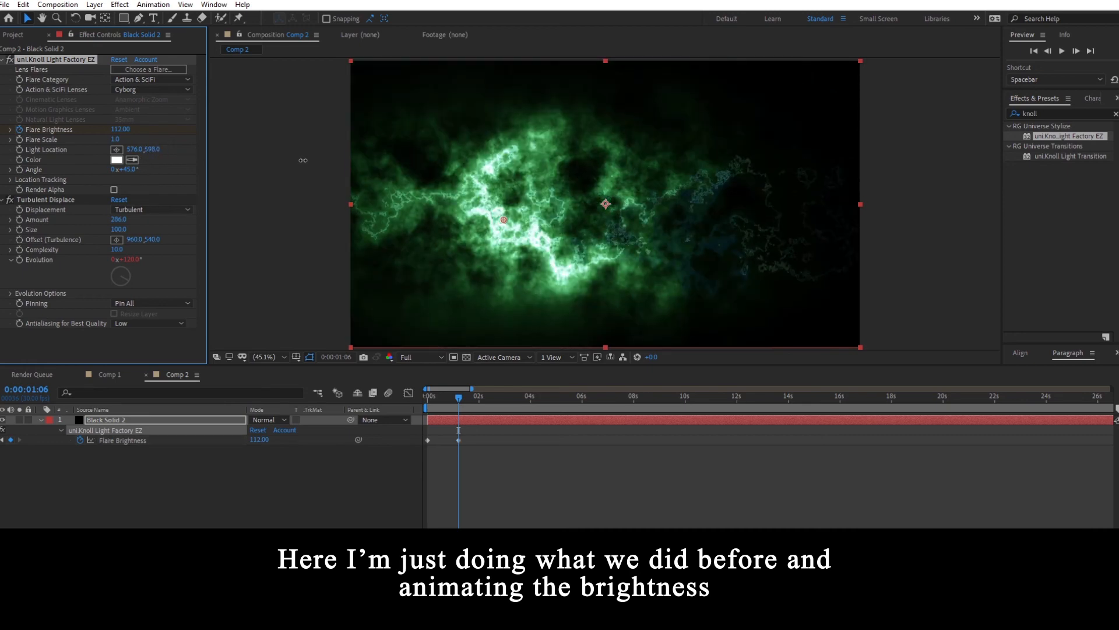
left_click_drag(215, 152, 589, 195)
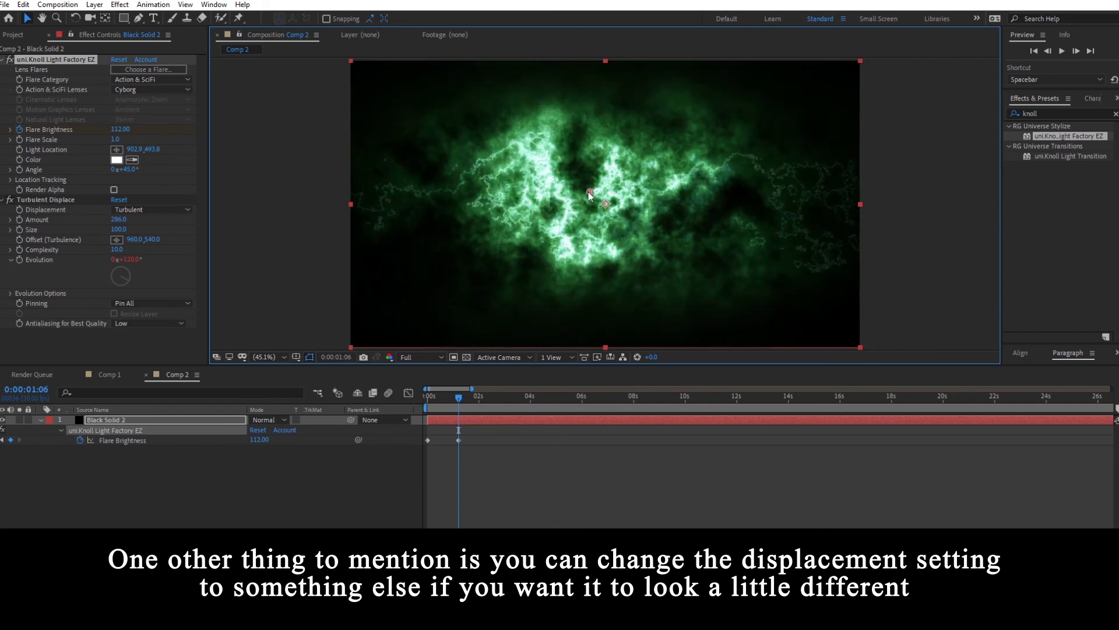
Step: Try the Twist displacement in Turbulent Displace, switch it to Turbulent Smoother and play back the motion from about 0:00:02:04
left_click(137, 210)
left_click(154, 249)
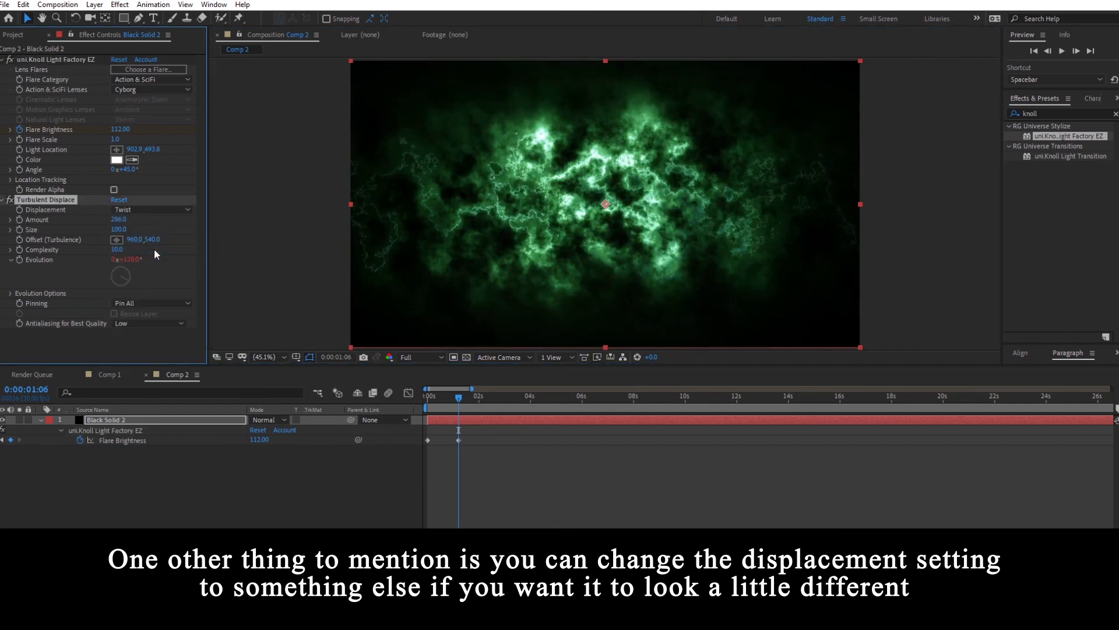
left_click(151, 209)
left_click(150, 263)
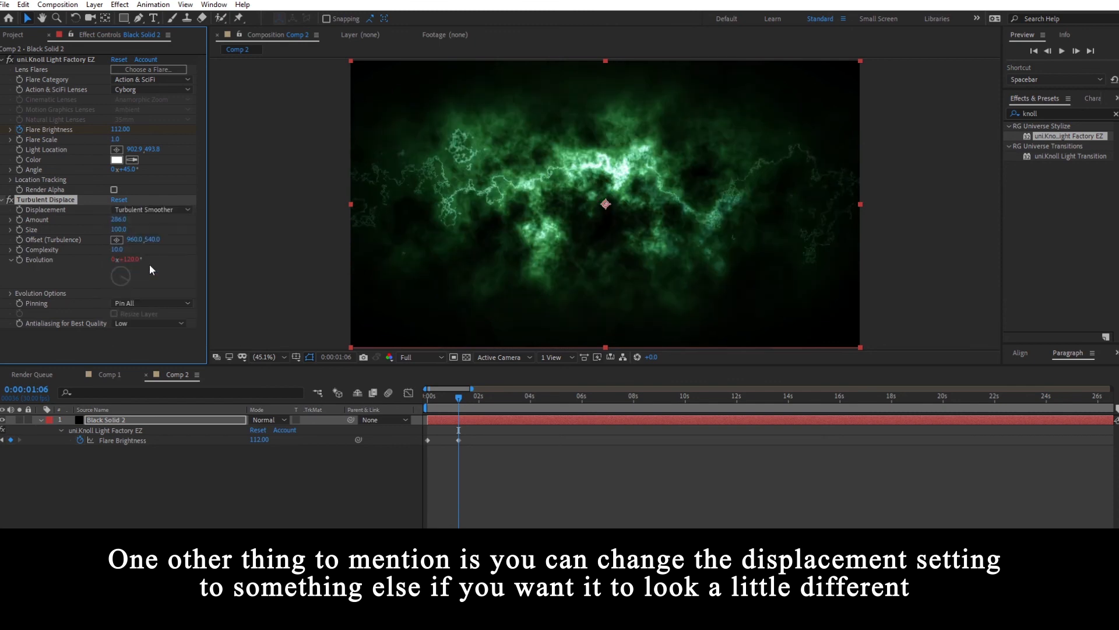
left_click(482, 398)
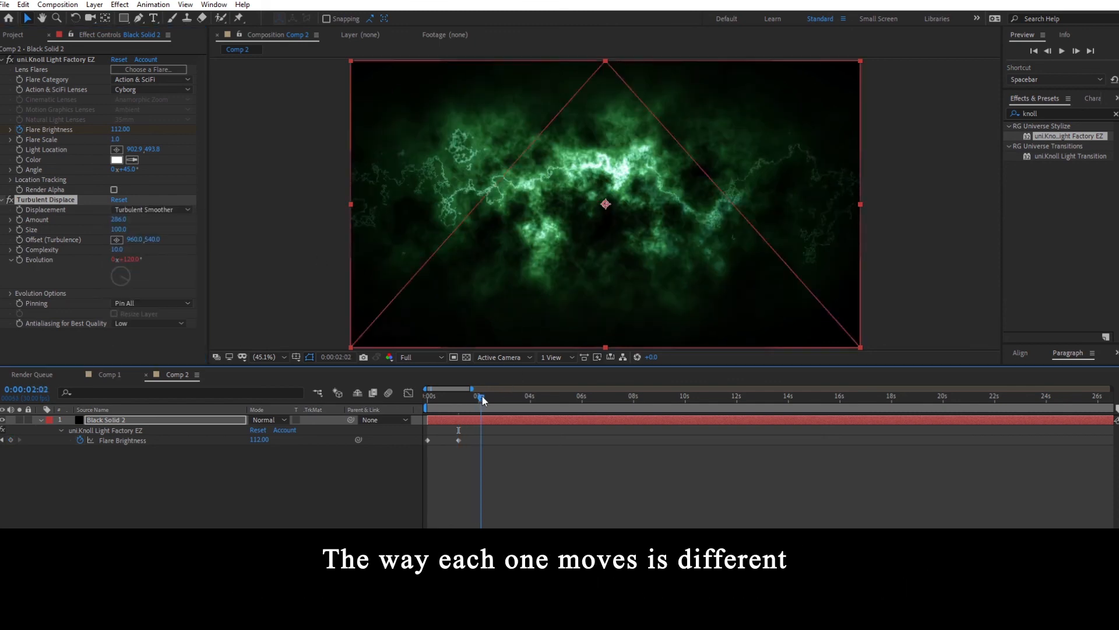
key("space")
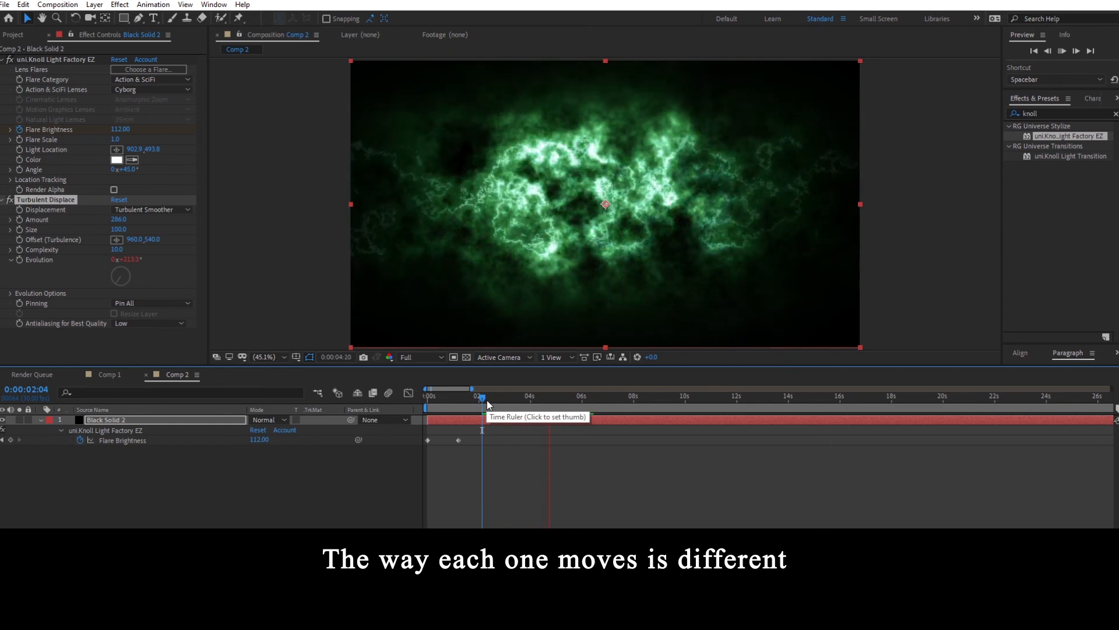
Step: Increase the Knoll Light Factory EZ Flare Scale to about 1.4 while viewing the frame at 0:00:02:09
left_click(488, 399)
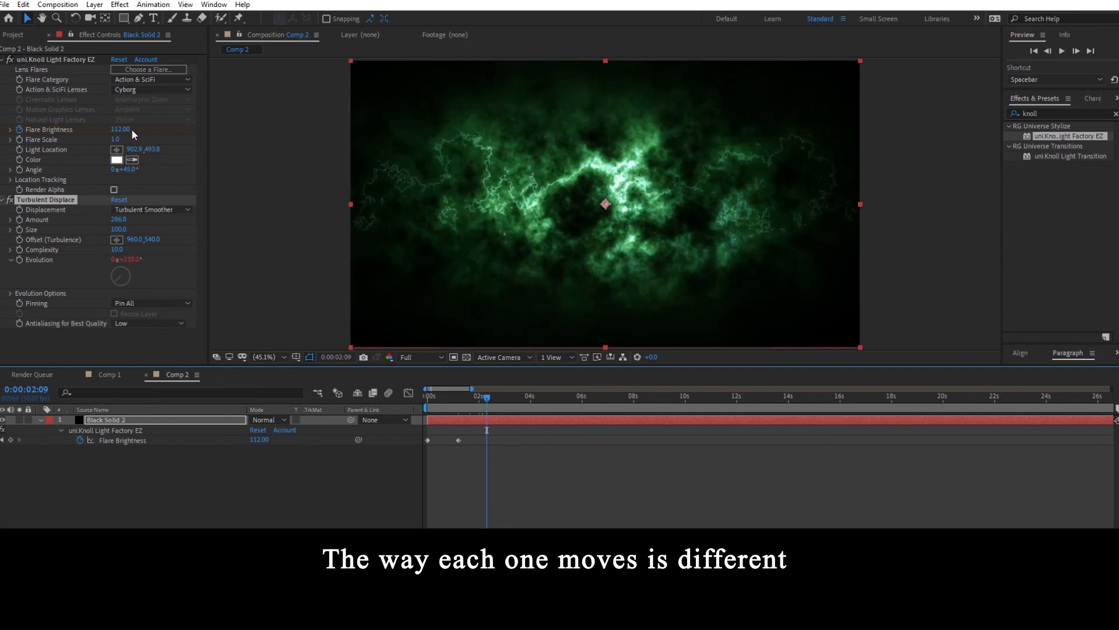
left_click_drag(119, 143, 144, 140)
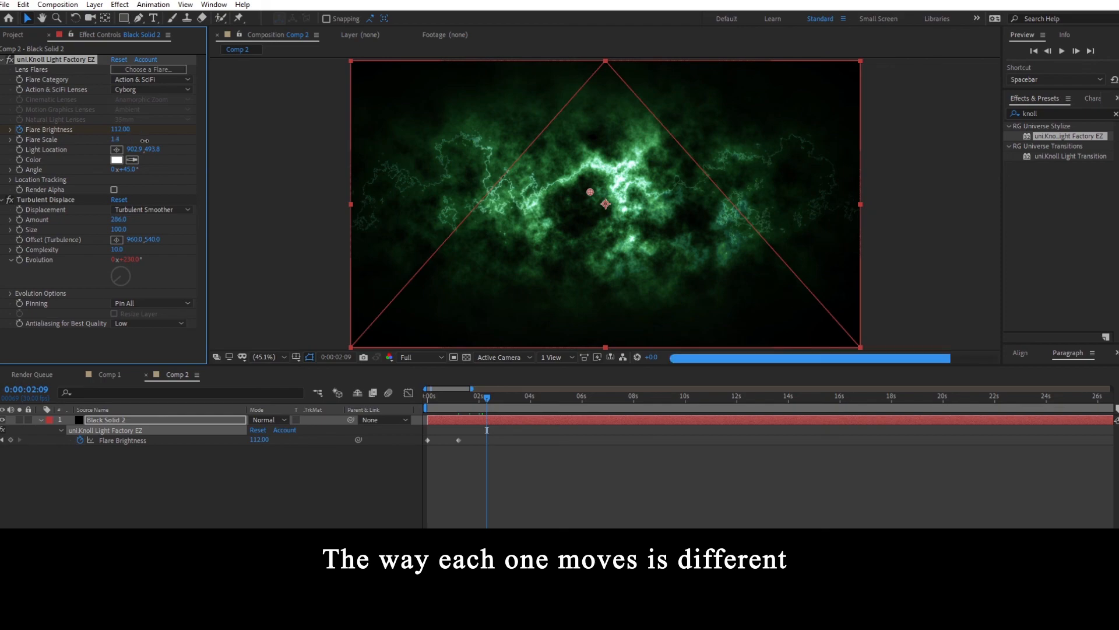